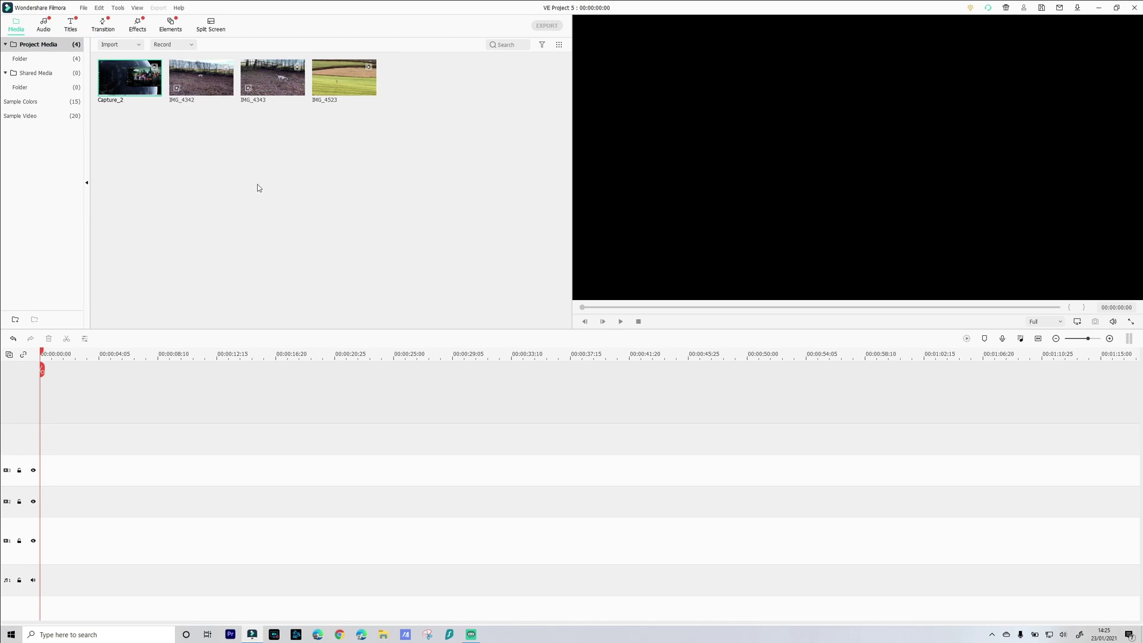
Add IMG_4342 at 3840 x 2160 and trim it at 00:00:02:15, deleting the rest
{"action": "left_click_drag", "start_coordinate": [196, 77], "coordinate": [163, 518]}
{"action": "left_click", "coordinate": [492, 335]}
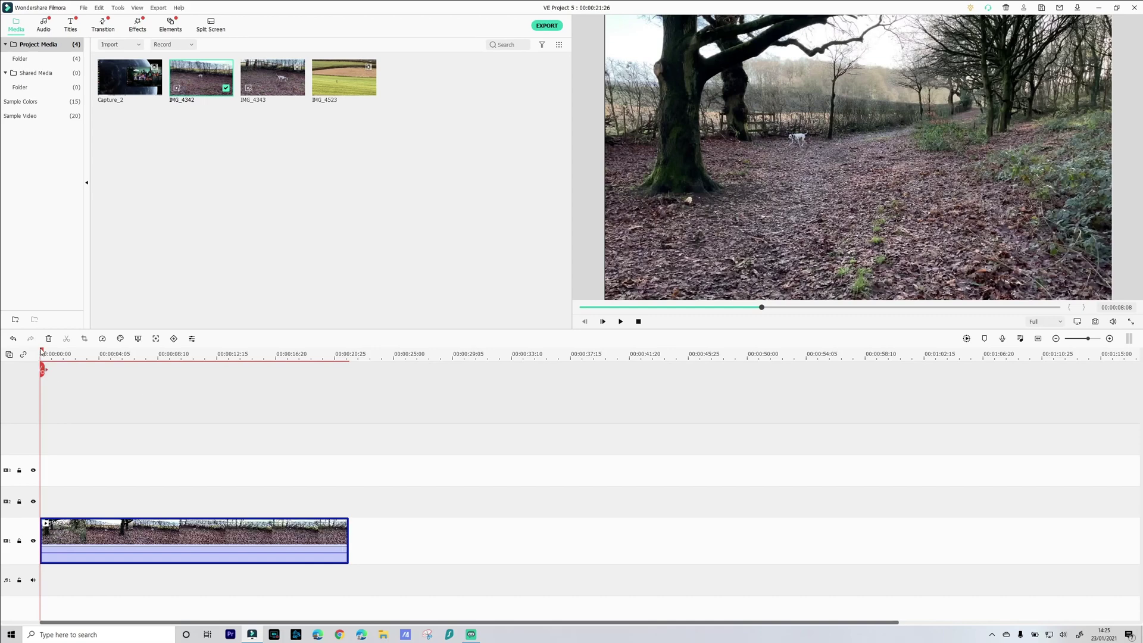
{"action": "left_click_drag", "start_coordinate": [40, 353], "coordinate": [77, 360]}
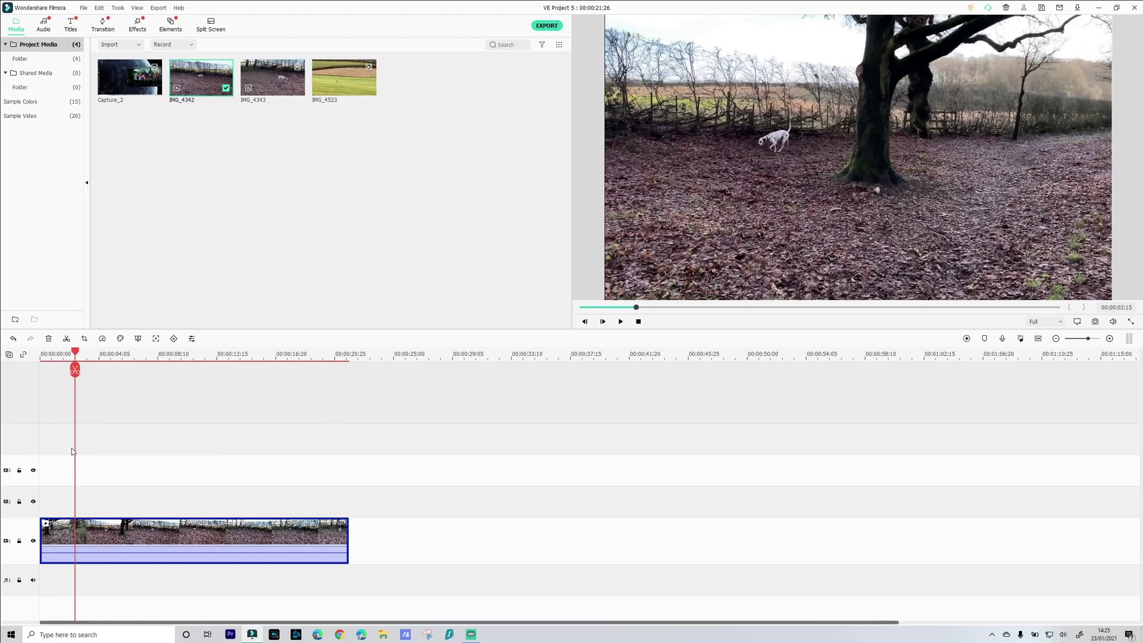
{"action": "key", "text": "ctrl+b"}
{"action": "key", "text": "Delete"}
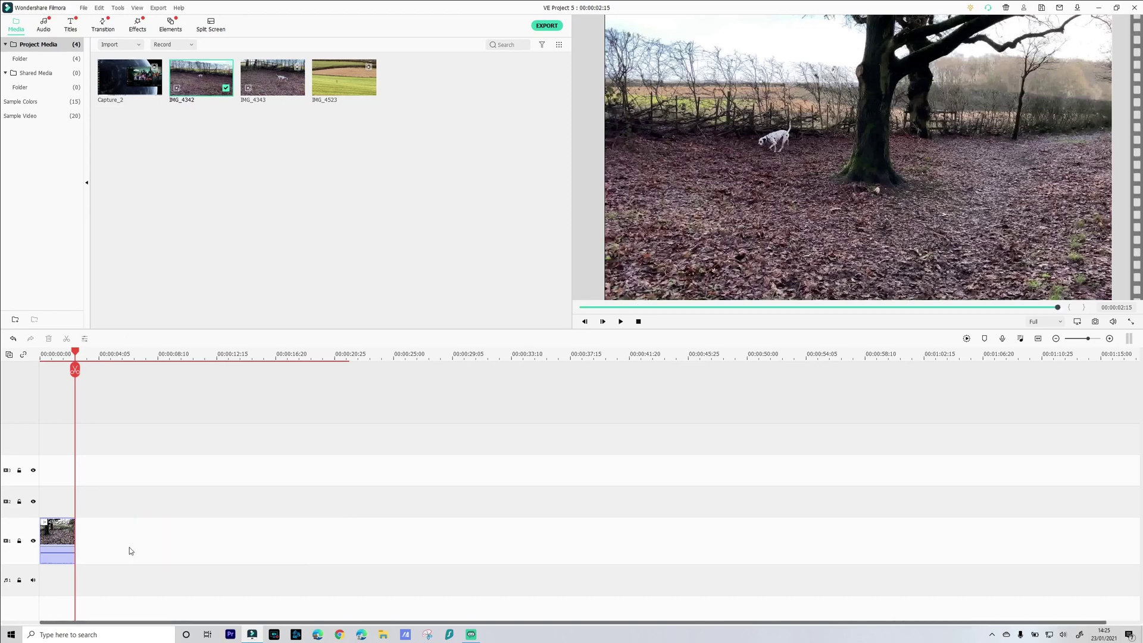
{"action": "left_click_drag", "start_coordinate": [75, 356], "coordinate": [34, 356]}
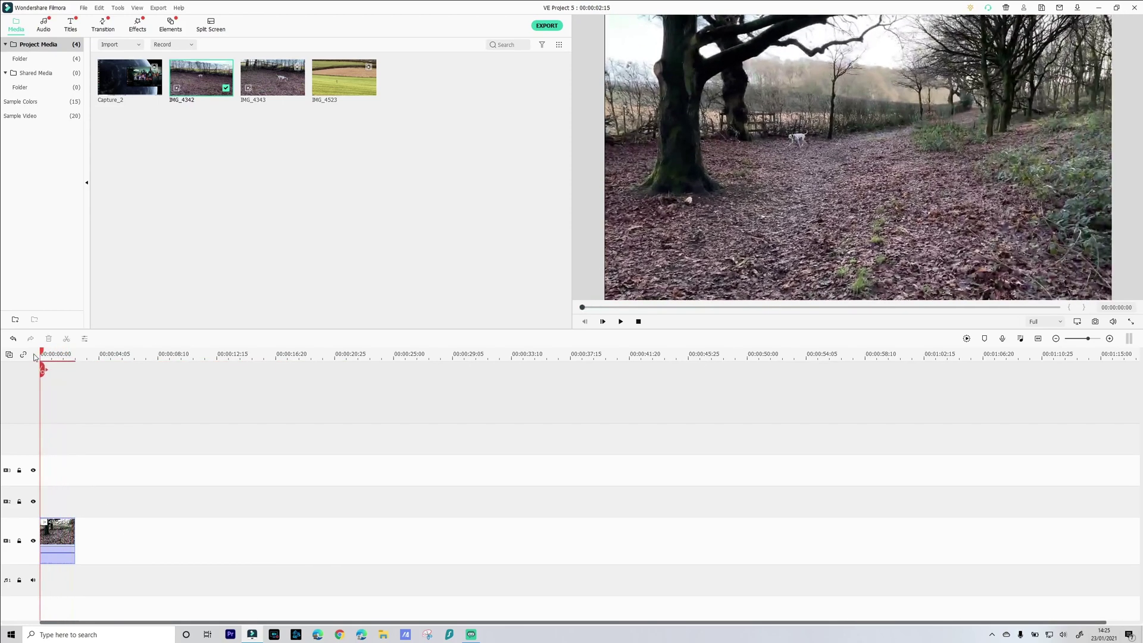
Turn on motion tracking for the trimmed IMG_4342 clip from the toolbar's Motion Tracking button
{"action": "double_click", "coordinate": [61, 539]}
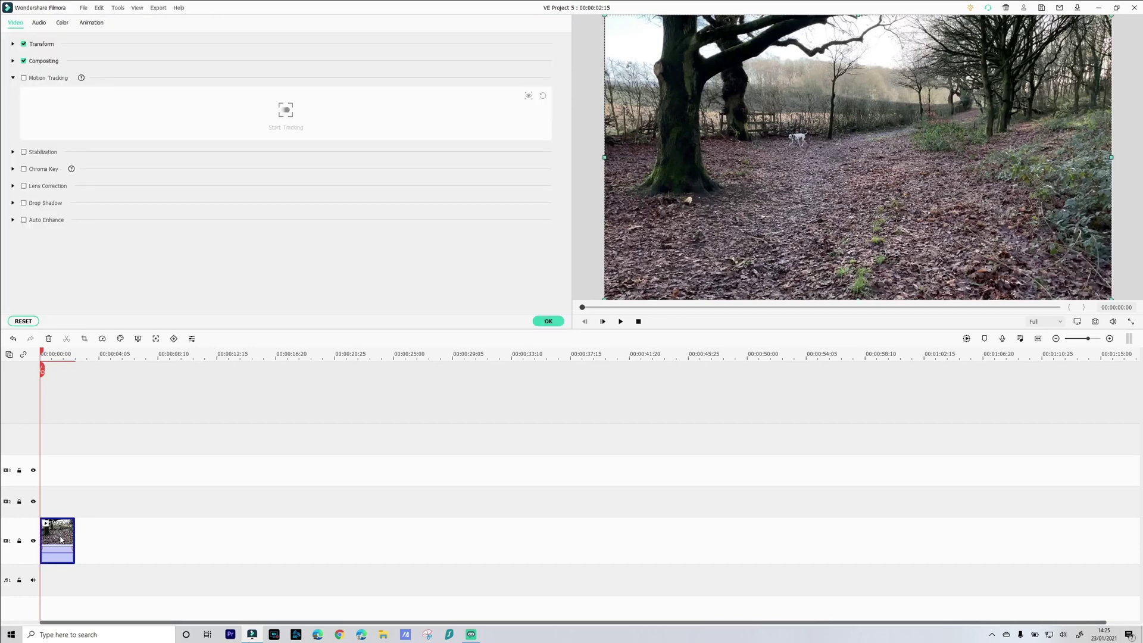
{"action": "left_click", "coordinate": [23, 78]}
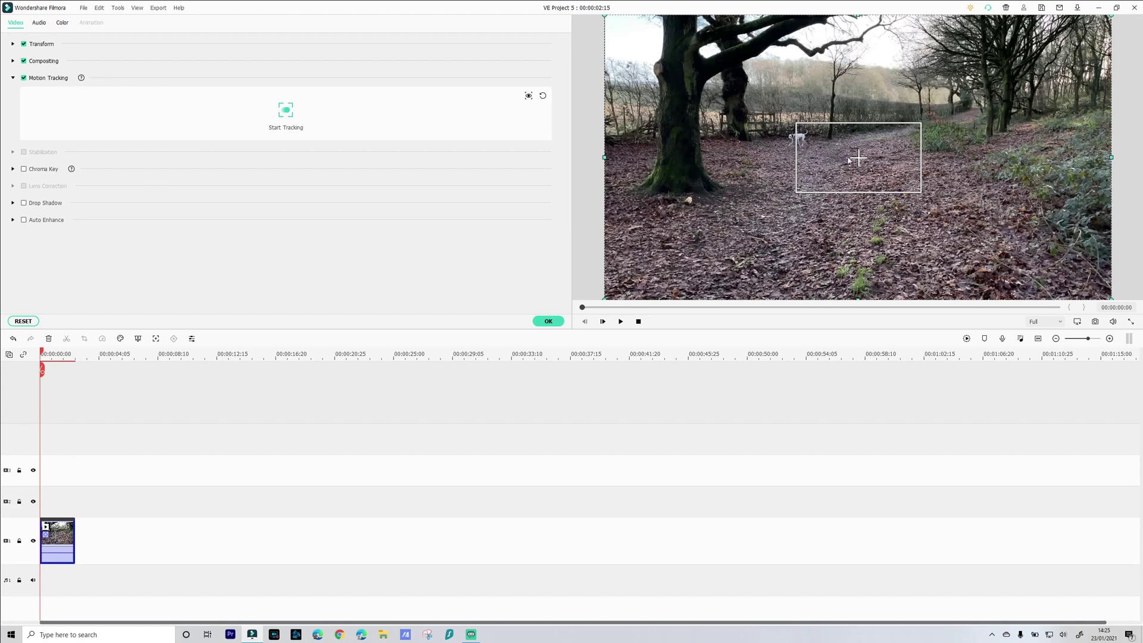
{"action": "left_click_drag", "start_coordinate": [848, 160], "coordinate": [791, 139]}
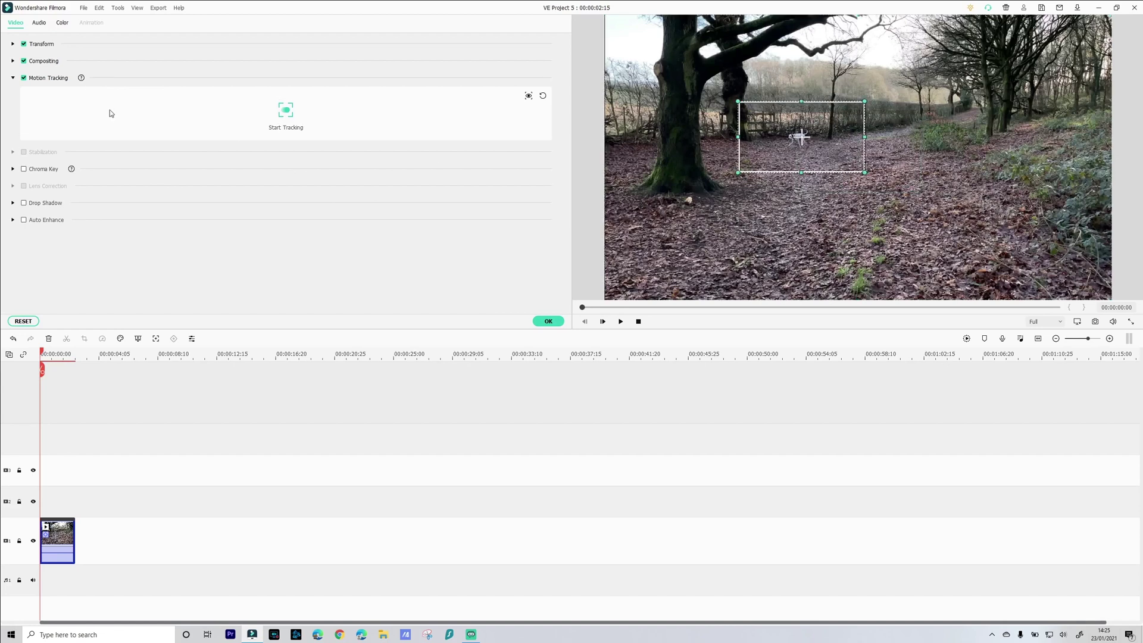
{"action": "left_click", "coordinate": [24, 78]}
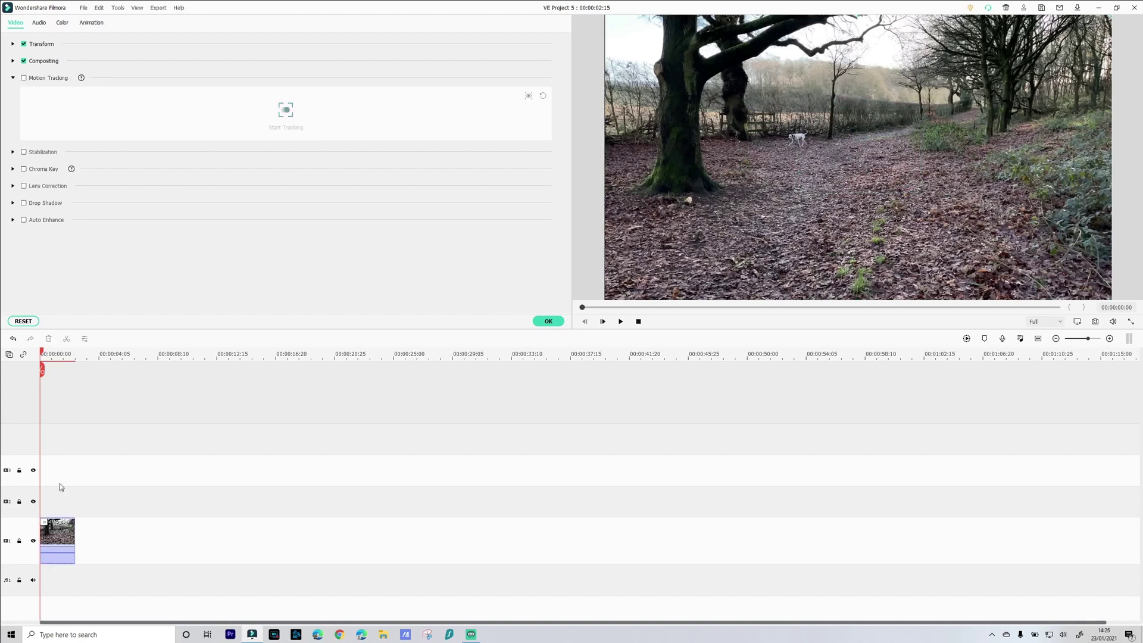
{"action": "left_click", "coordinate": [51, 542]}
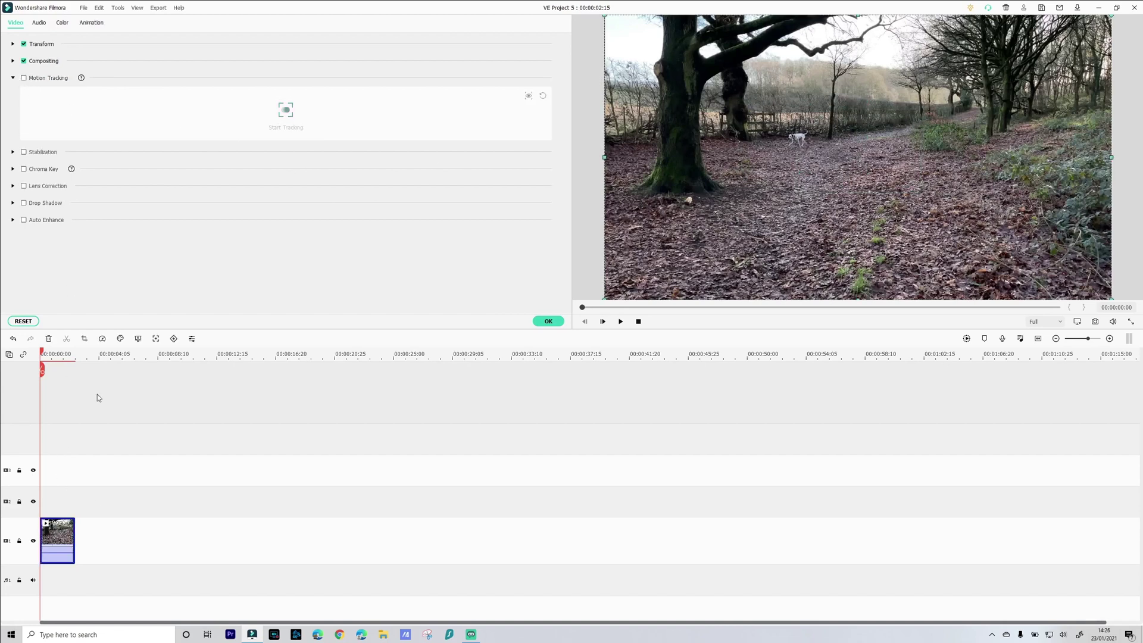
{"action": "left_click", "coordinate": [156, 339]}
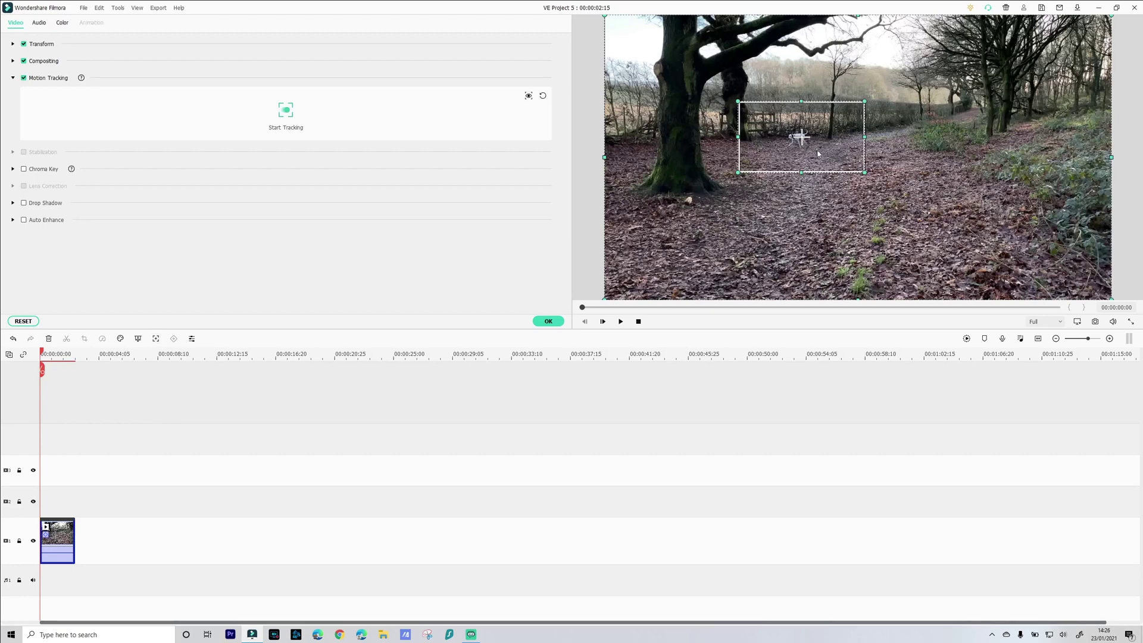
Place the tracking box over the dog, run tracking, and scrub to check the result
{"action": "left_click_drag", "start_coordinate": [739, 102], "coordinate": [783, 130]}
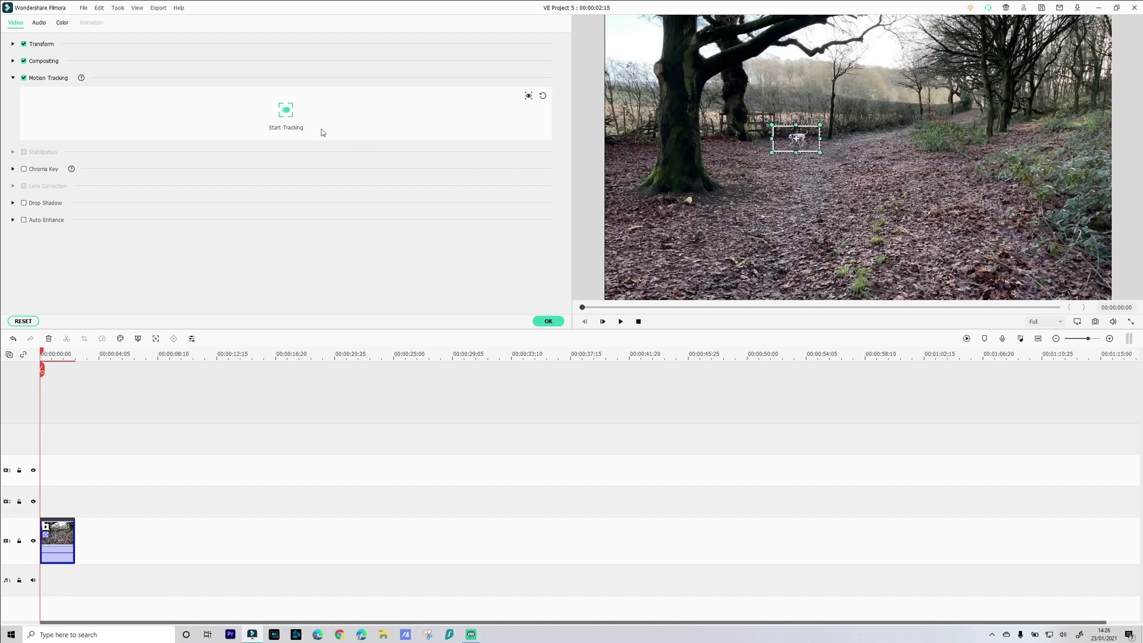
{"action": "left_click", "coordinate": [281, 112]}
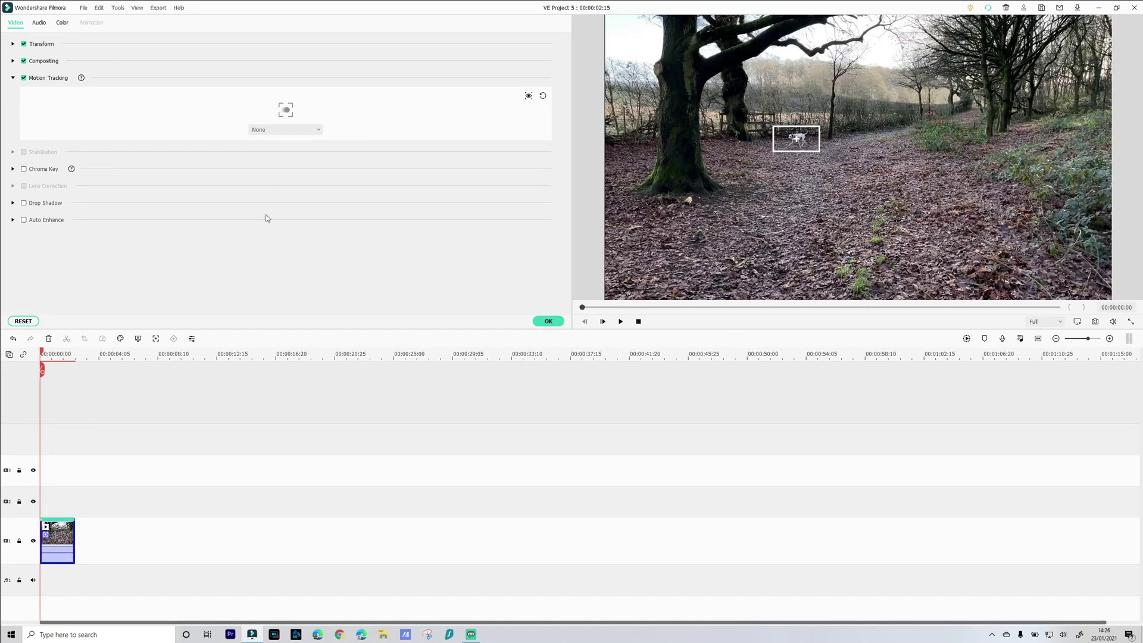
{"action": "left_click_drag", "start_coordinate": [43, 356], "coordinate": [69, 356]}
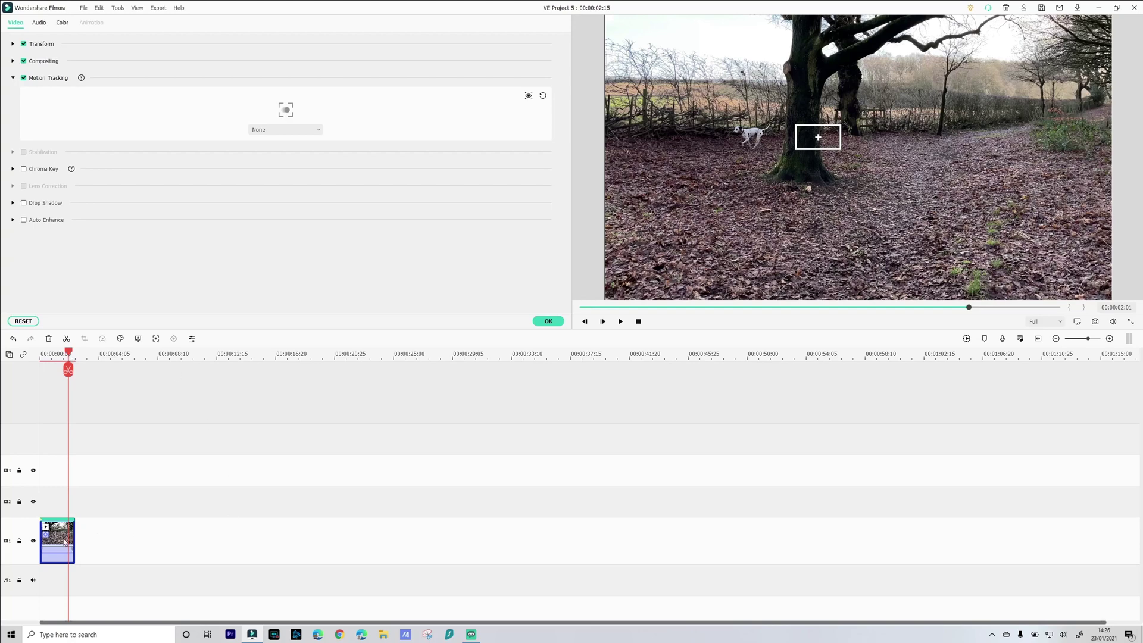
Replace IMG_4342 with the IMG_4343 dalmatian clip at the timeline start and preview it
{"action": "key", "text": "Delete"}
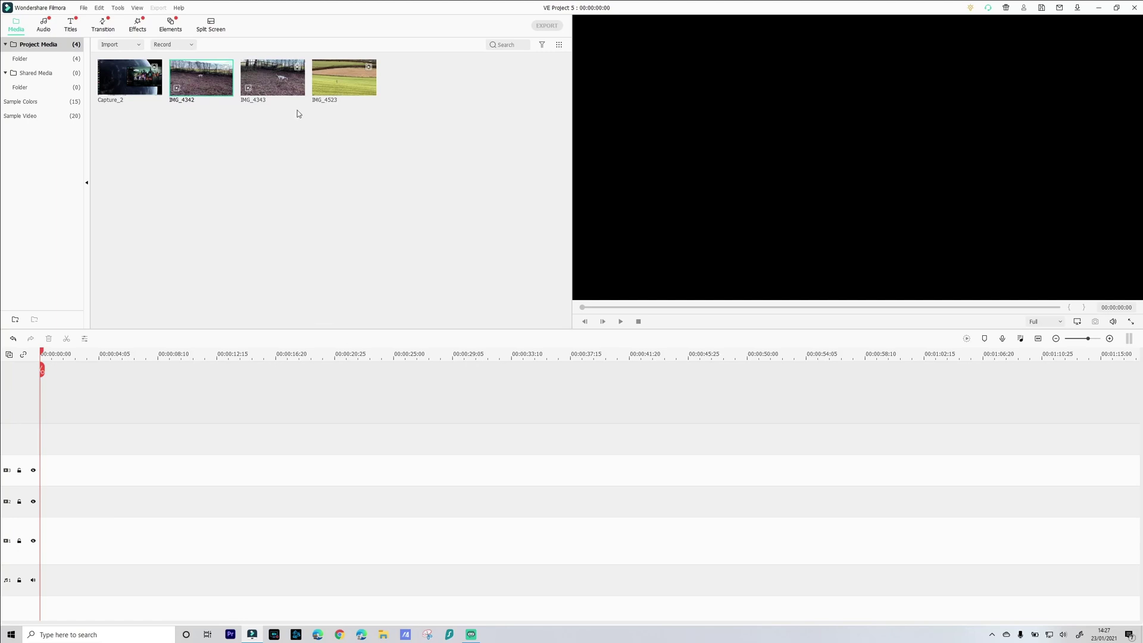
{"action": "left_click_drag", "start_coordinate": [273, 83], "coordinate": [43, 539]}
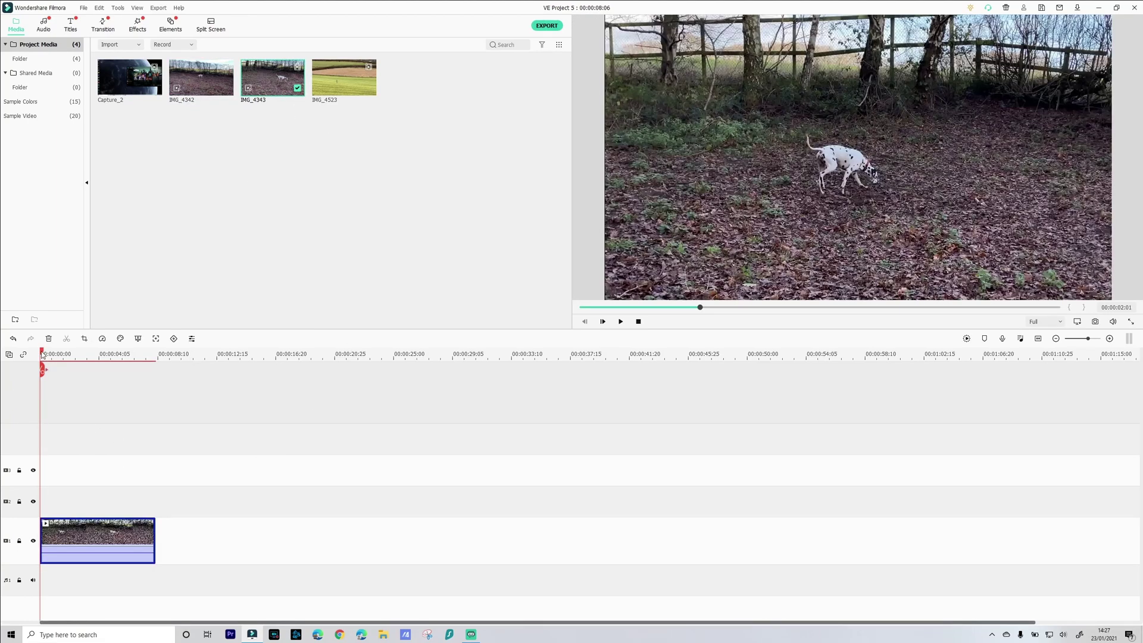
{"action": "mouse_move", "coordinate": [47, 354]}
{"action": "left_mouse_down"}
{"action": "mouse_move", "coordinate": [138, 360]}
{"action": "mouse_move", "coordinate": [38, 363]}
{"action": "left_mouse_up"}
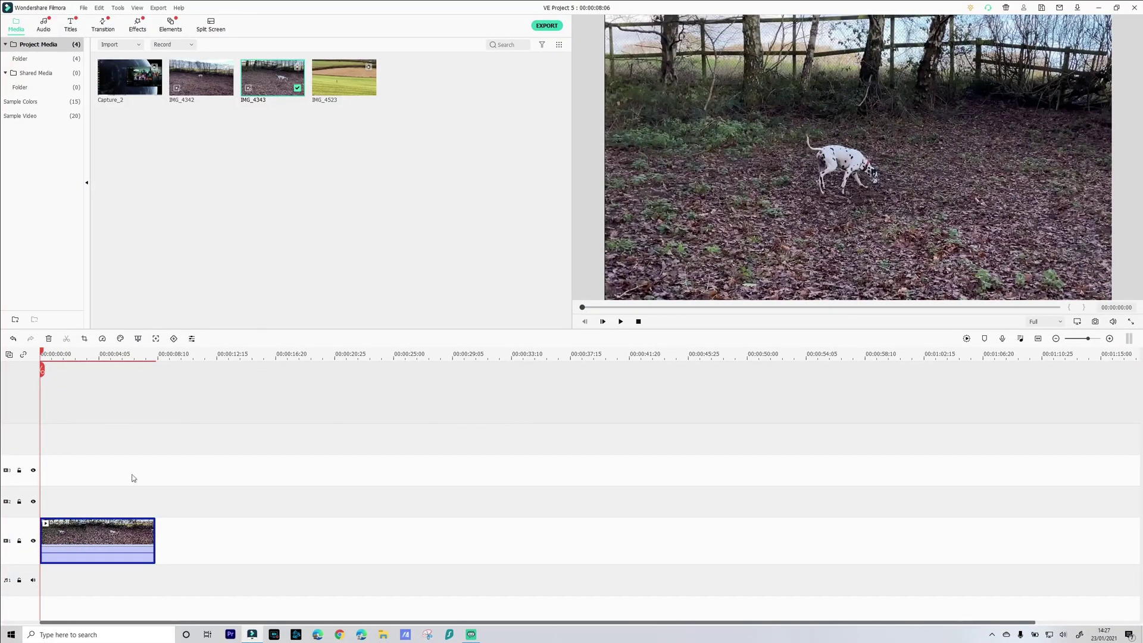
Fit the tracking box tightly around the dalmatian, run tracking, and confirm with OK
{"action": "left_click", "coordinate": [157, 339]}
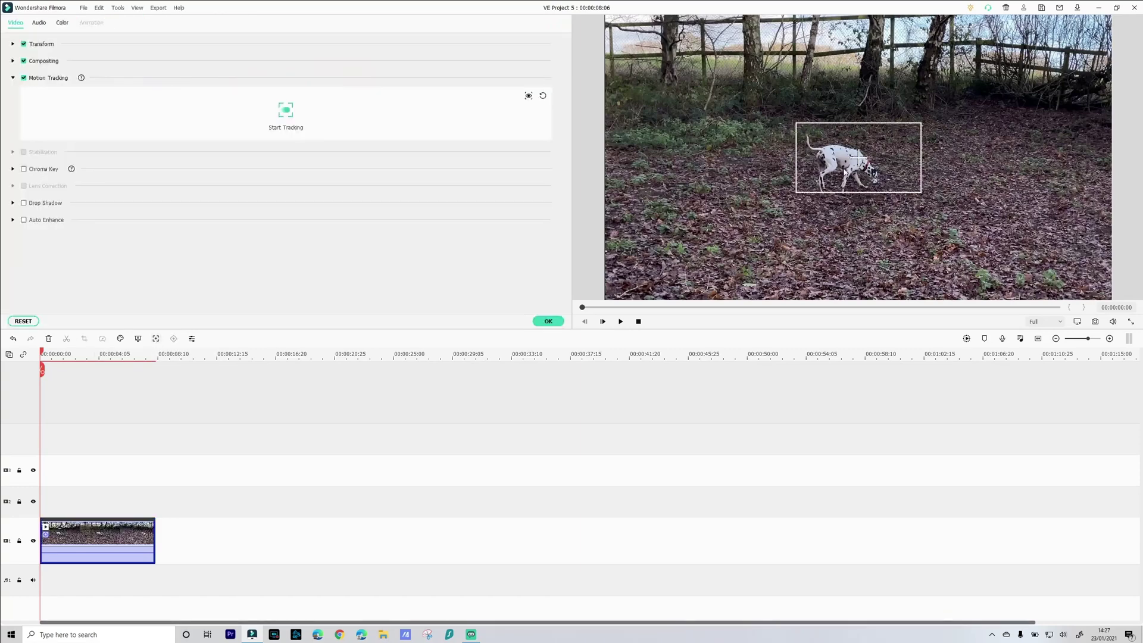
{"action": "left_click_drag", "start_coordinate": [858, 163], "coordinate": [846, 164]}
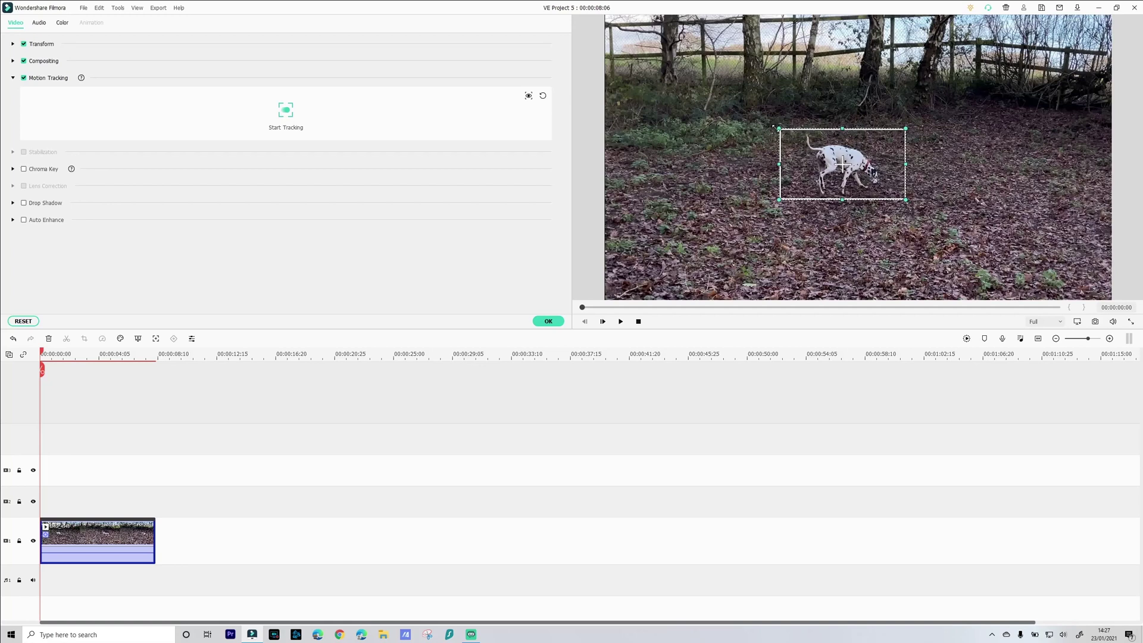
{"action": "scroll", "coordinate": [843, 164], "scroll_direction": "down", "scroll_amount": 2}
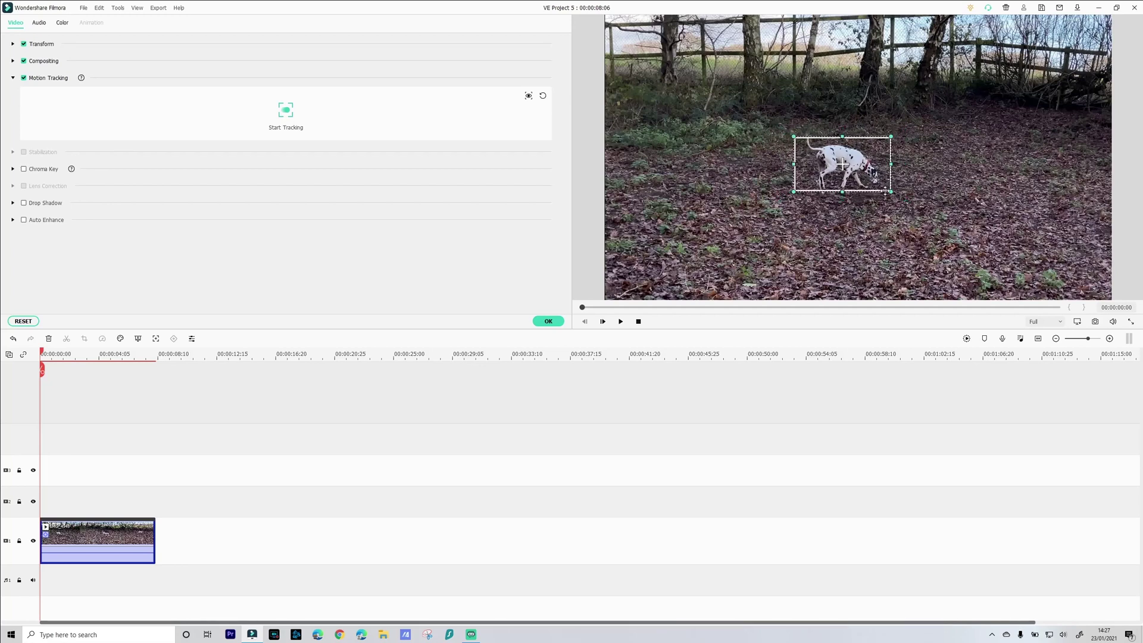
{"action": "scroll", "coordinate": [889, 200], "scroll_direction": "up", "scroll_amount": 1}
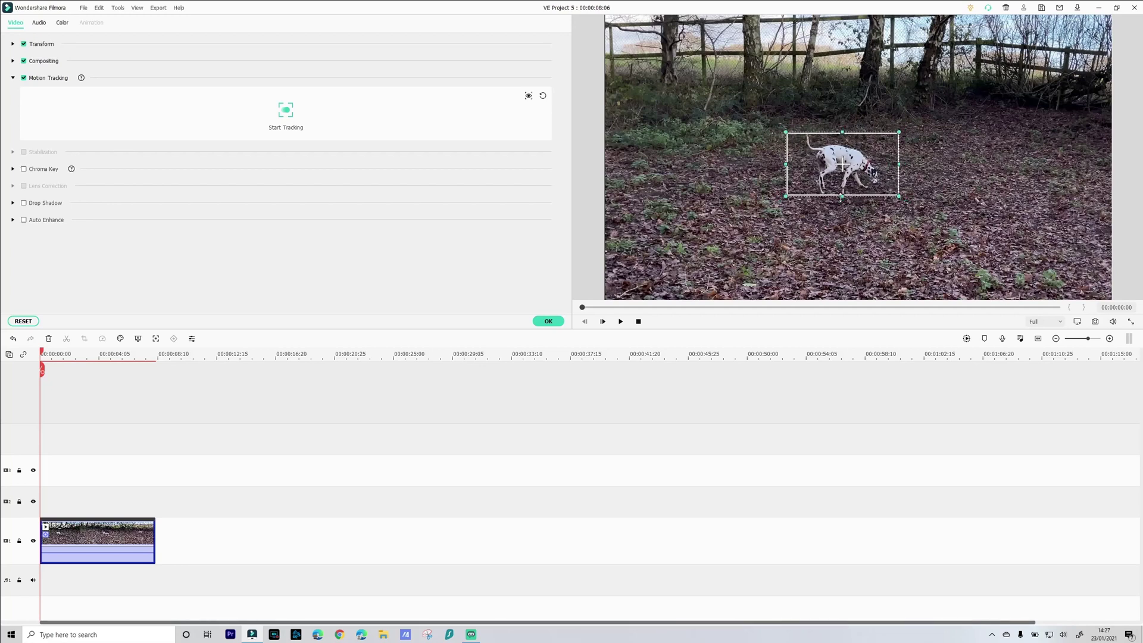
{"action": "left_click_drag", "start_coordinate": [842, 197], "coordinate": [842, 202]}
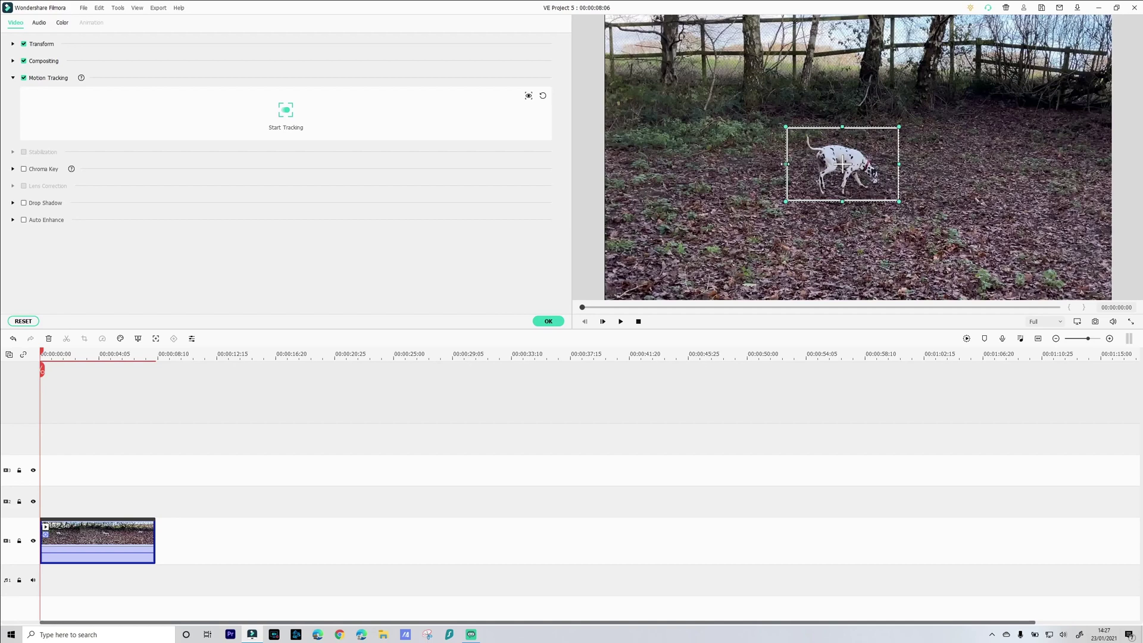
{"action": "left_click_drag", "start_coordinate": [786, 164], "coordinate": [795, 164]}
{"action": "left_click_drag", "start_coordinate": [842, 128], "coordinate": [843, 140]}
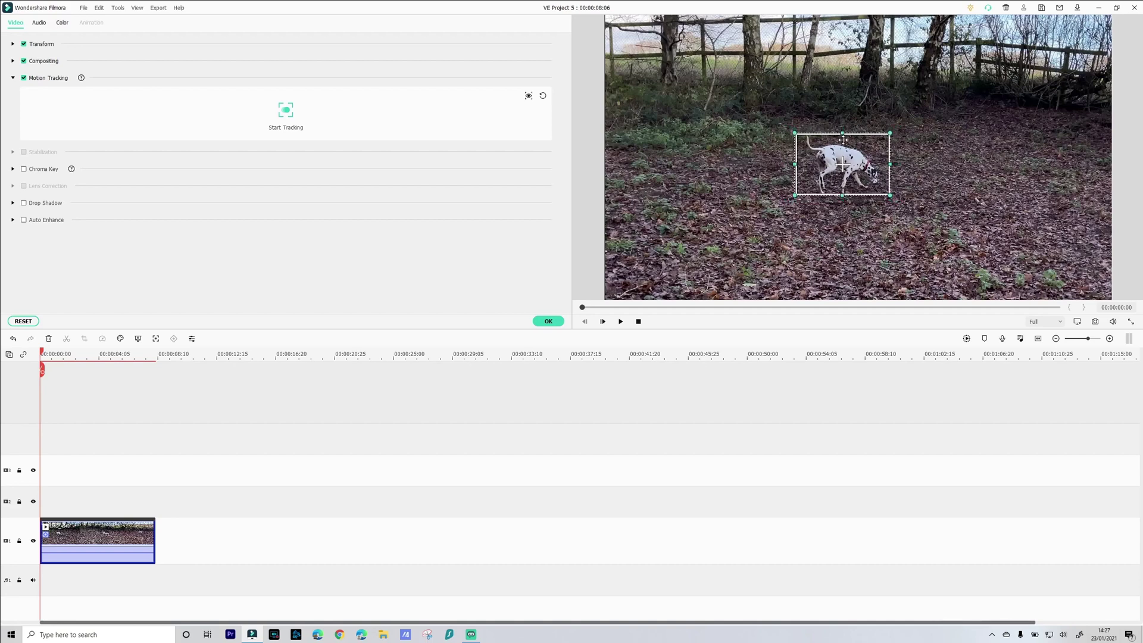
{"action": "left_click", "coordinate": [291, 115]}
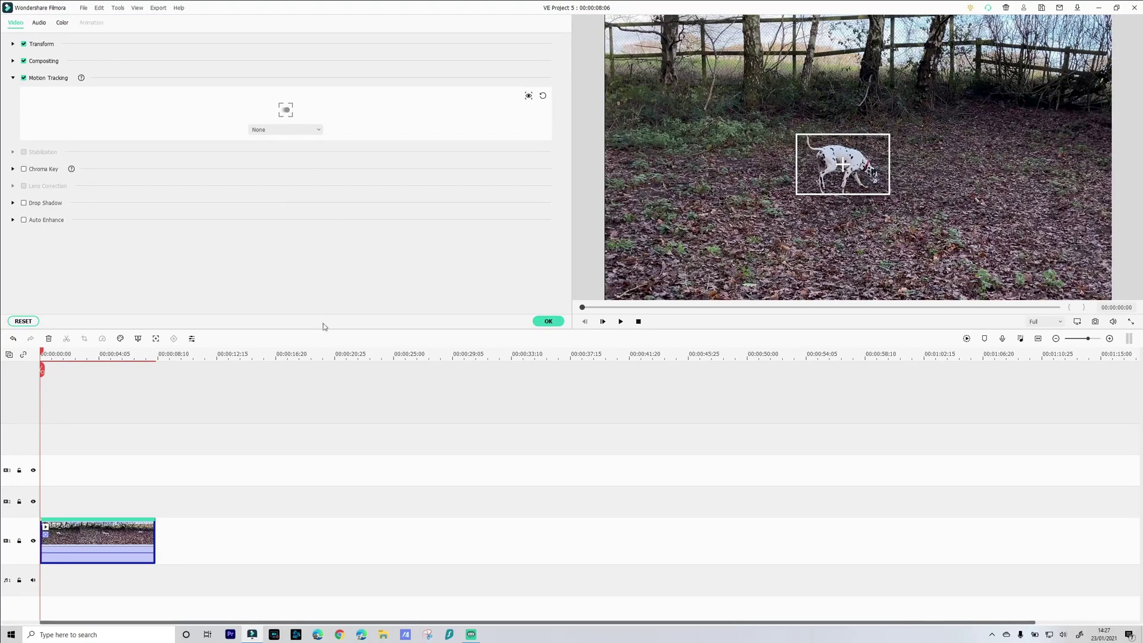
{"action": "left_click", "coordinate": [548, 321]}
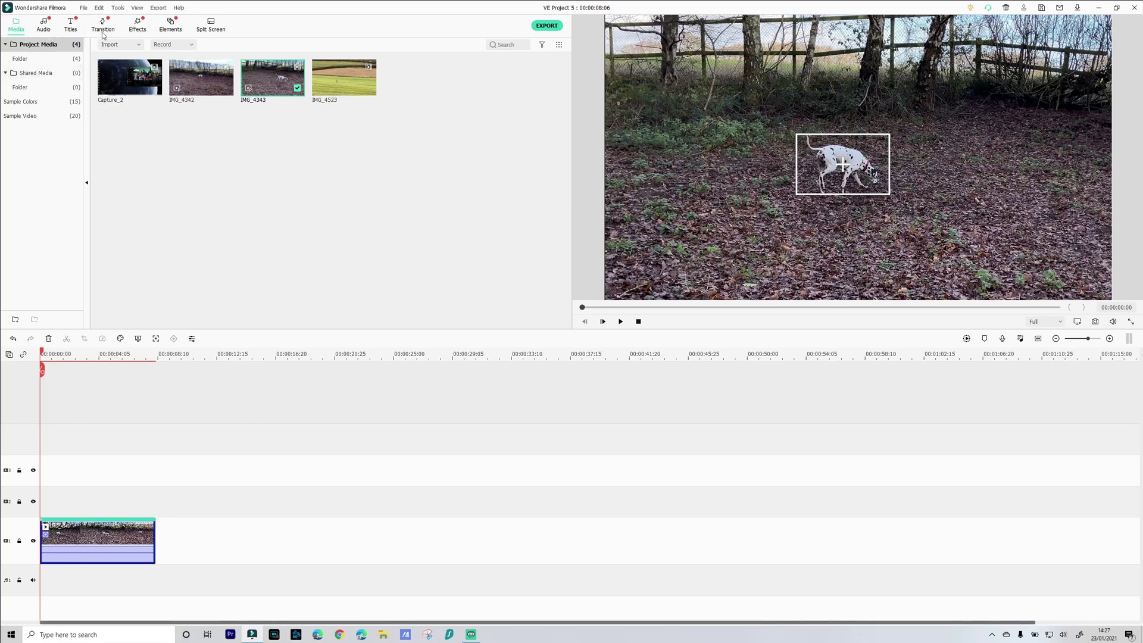
Add a Default Title on track 2 above the dalmatian and stretch it to 00:00:08:06
{"action": "left_click", "coordinate": [71, 26]}
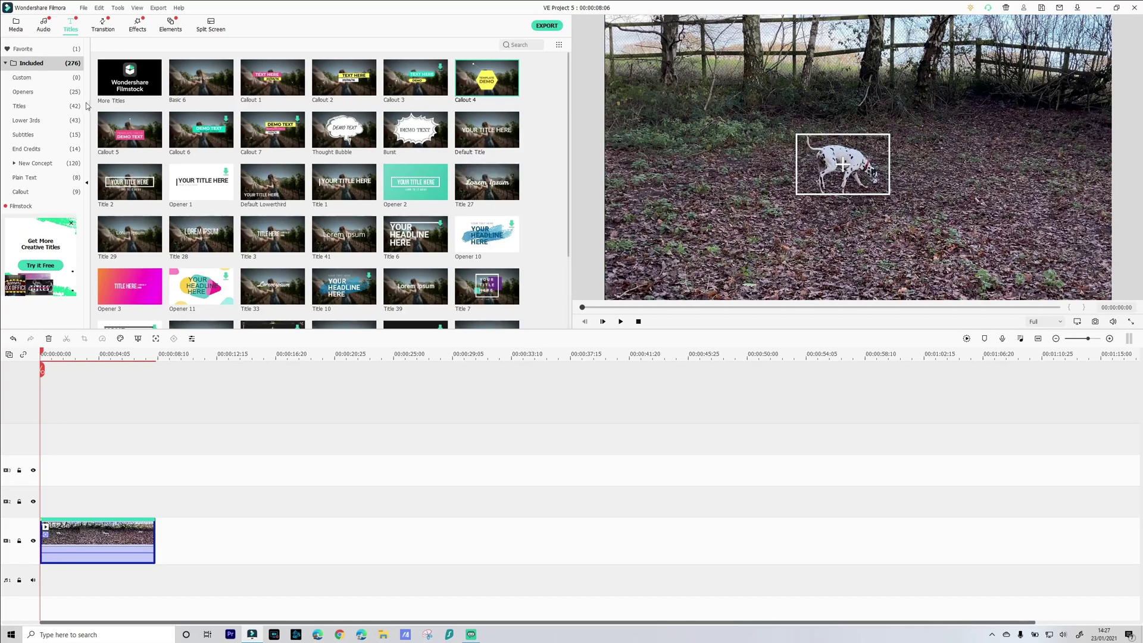
{"action": "left_click", "coordinate": [40, 52]}
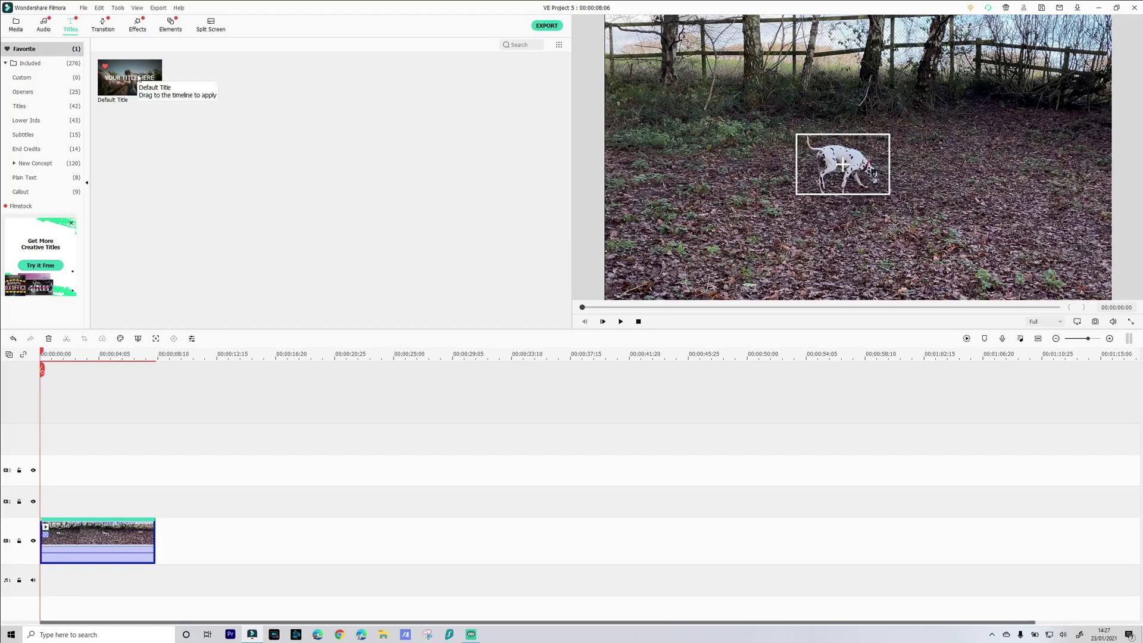
{"action": "left_click_drag", "start_coordinate": [126, 76], "coordinate": [48, 506]}
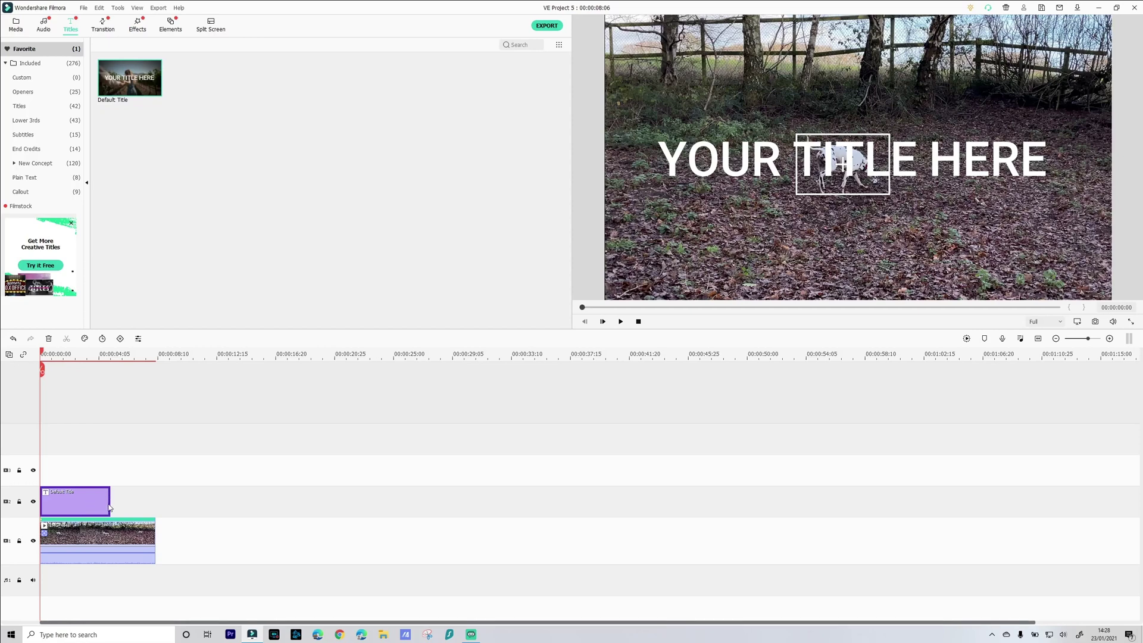
{"action": "left_click_drag", "start_coordinate": [110, 503], "coordinate": [154, 502]}
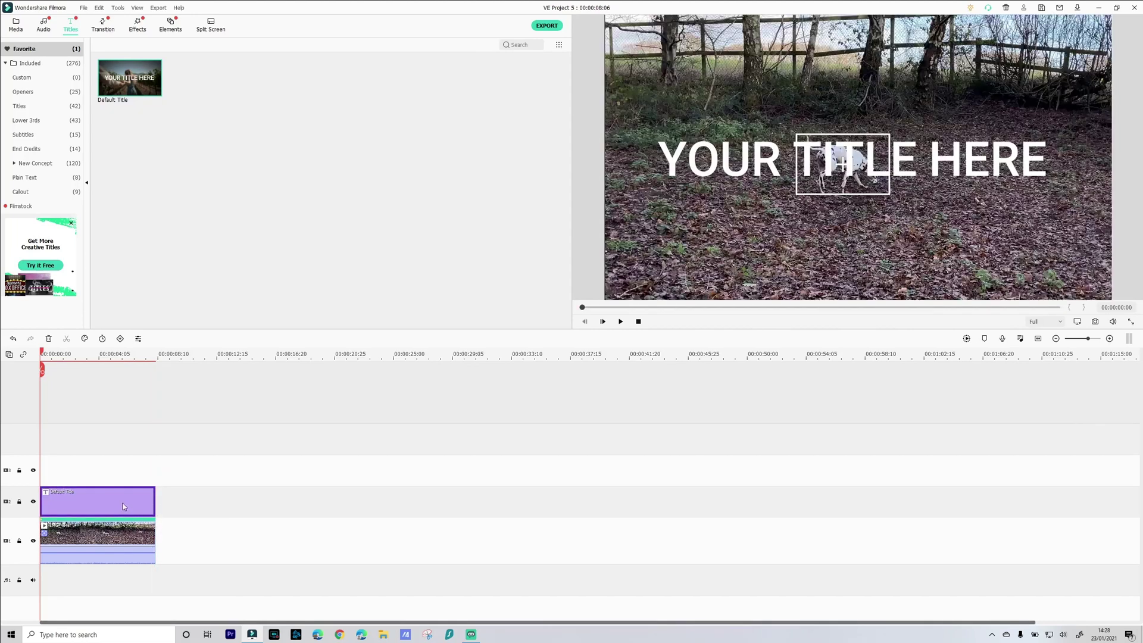
Change the title text to 'Skittles' with the pink-blue gradient Text style 20
{"action": "double_click", "coordinate": [756, 157]}
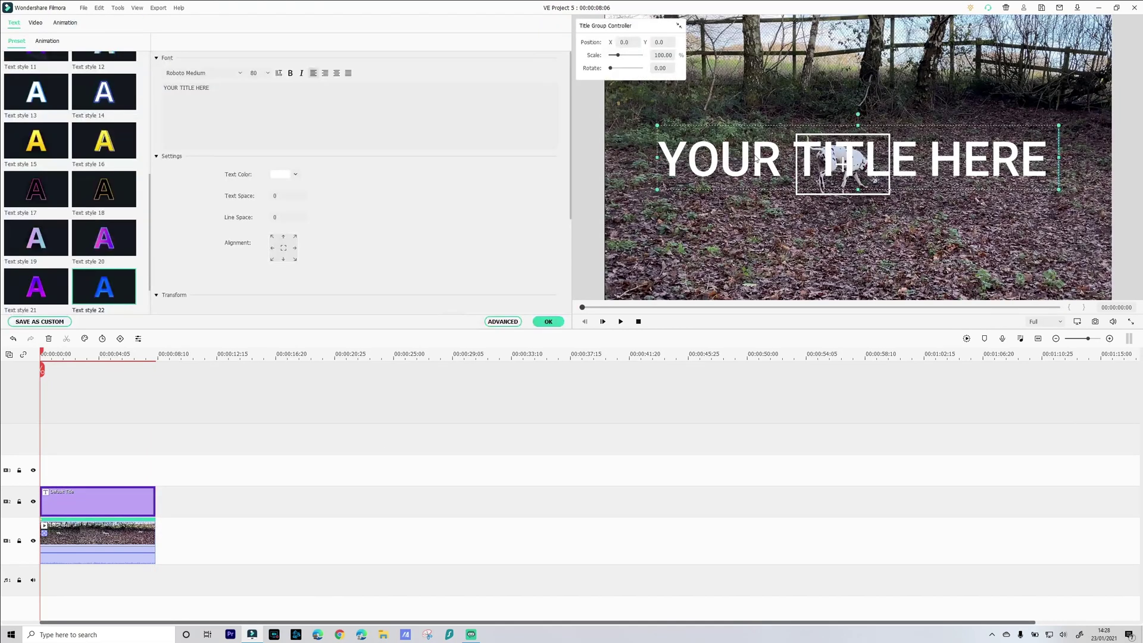
{"action": "left_click", "coordinate": [220, 86]}
{"action": "key", "text": "ctrl+a"}
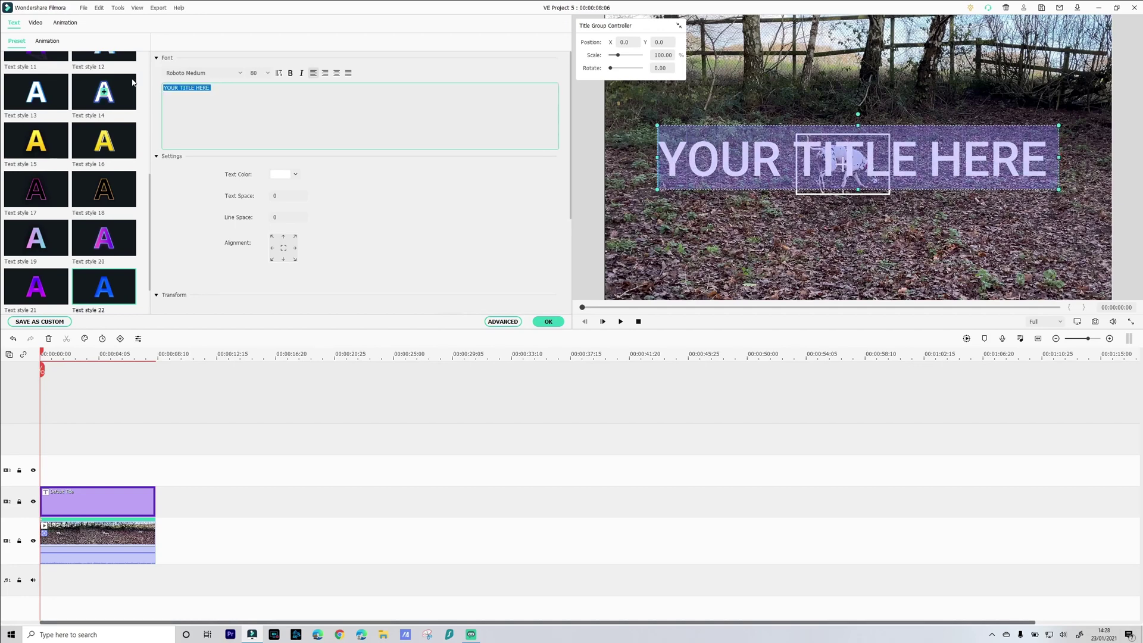
{"action": "type", "text": "Skittles"}
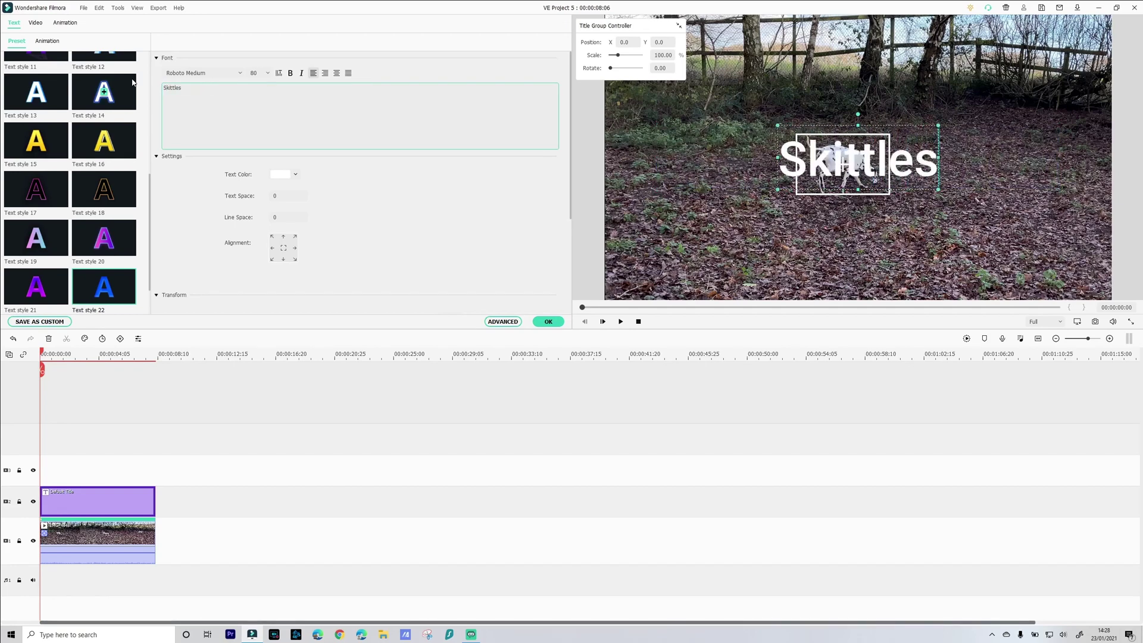
{"action": "left_click", "coordinate": [104, 248]}
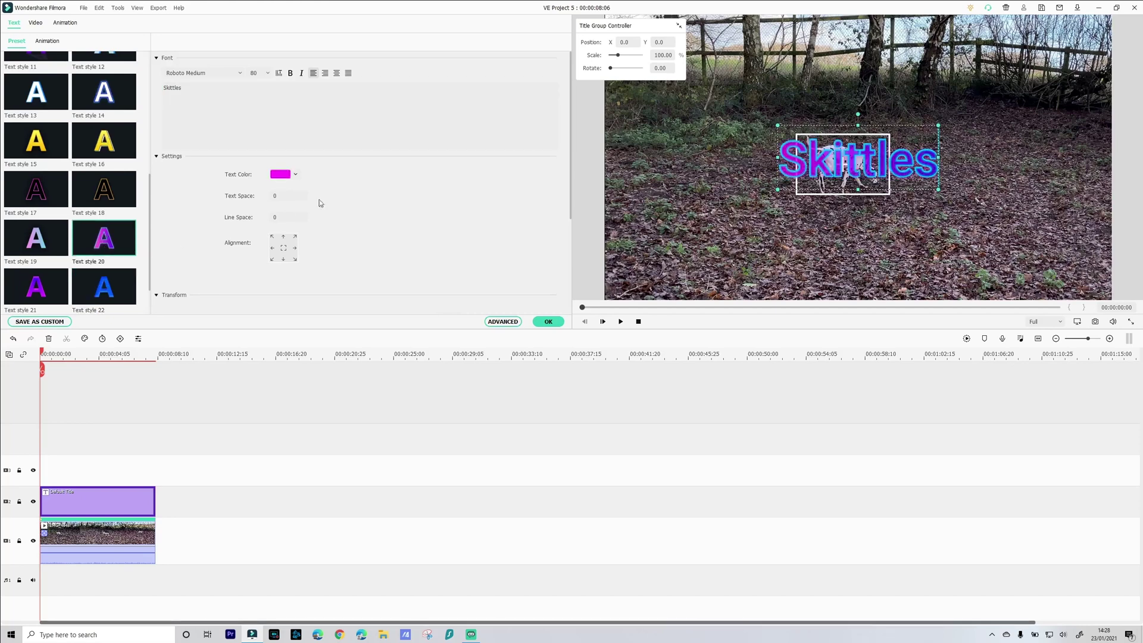
Position the Skittles title just above the dog in the preview
{"action": "left_click", "coordinate": [761, 182]}
{"action": "left_click_drag", "start_coordinate": [791, 171], "coordinate": [817, 113]}
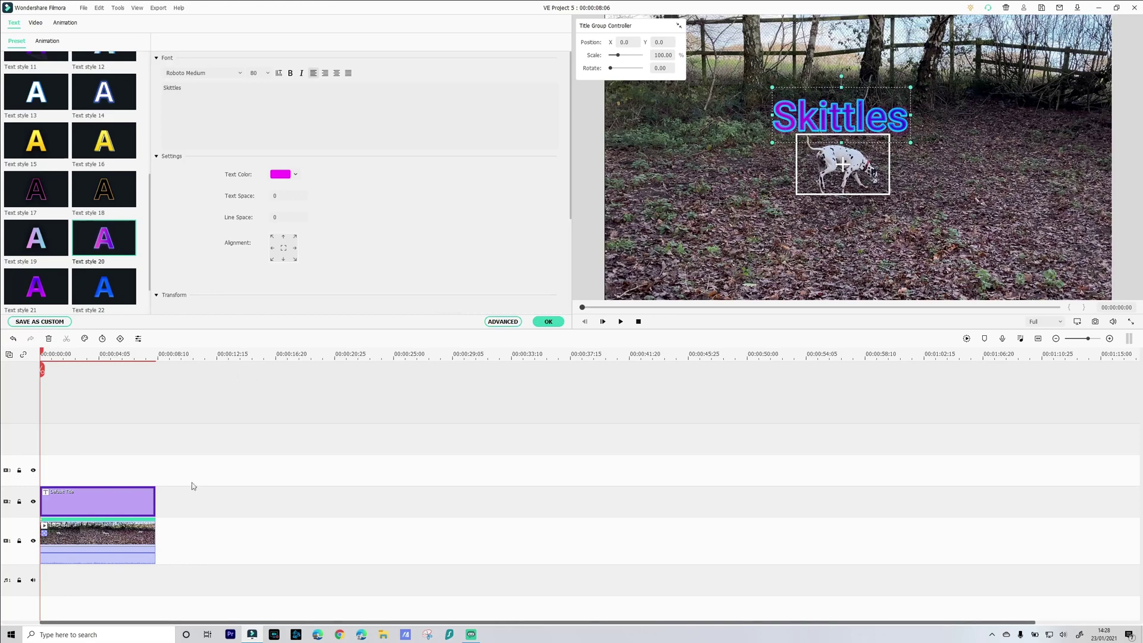
{"action": "left_click", "coordinate": [125, 535]}
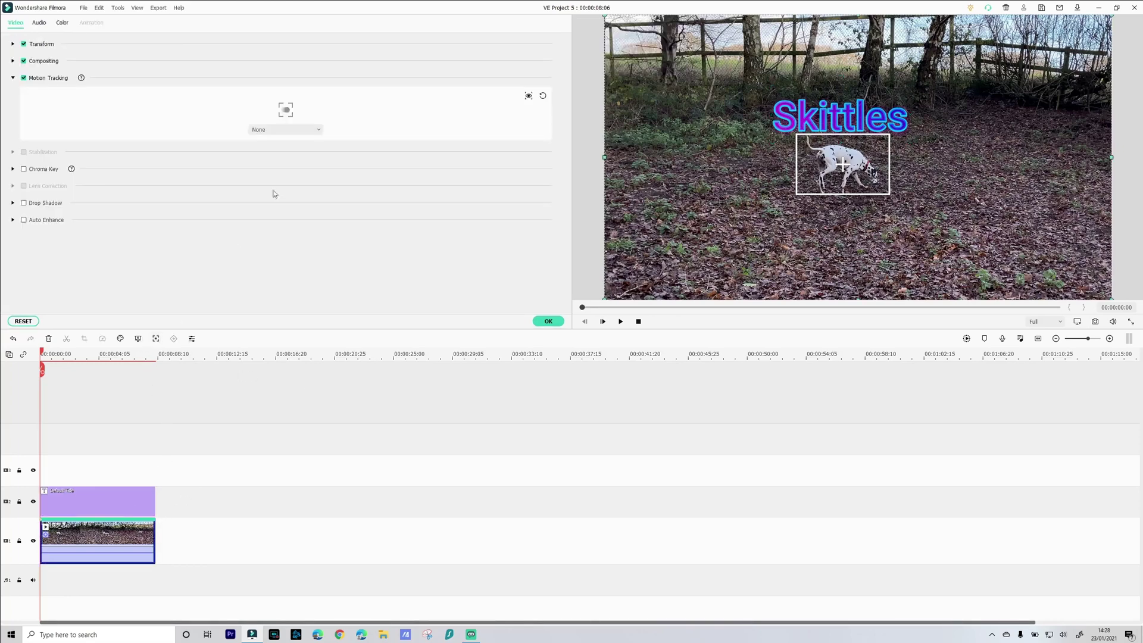
Attach the Default Title to the dog's motion track and play back to verify it follows
{"action": "left_click", "coordinate": [317, 132]}
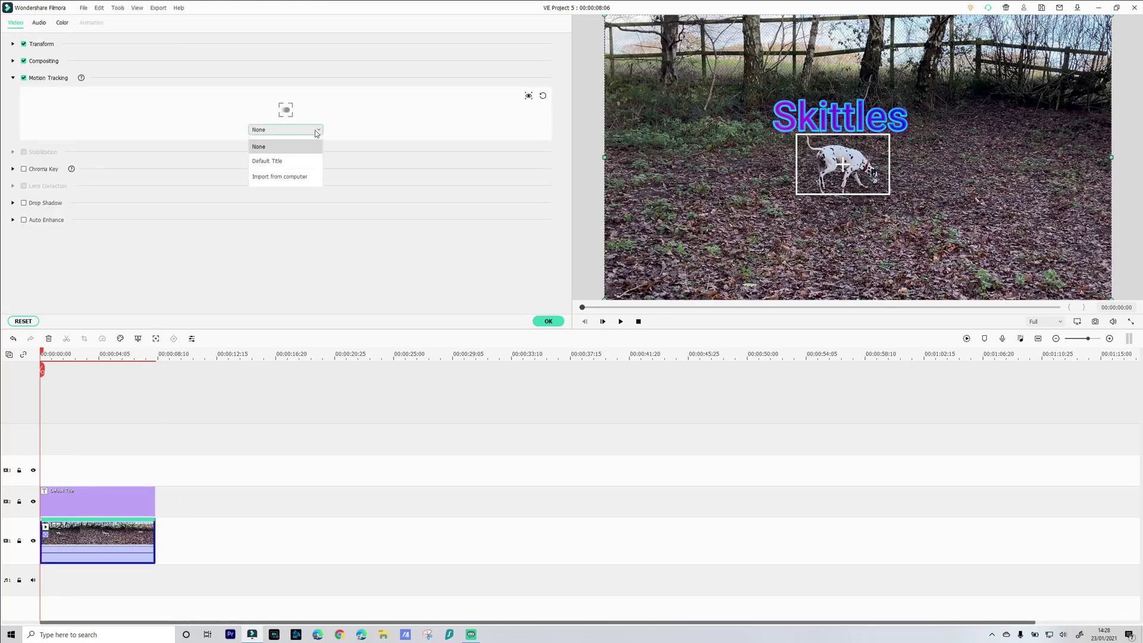
{"action": "left_click", "coordinate": [291, 163]}
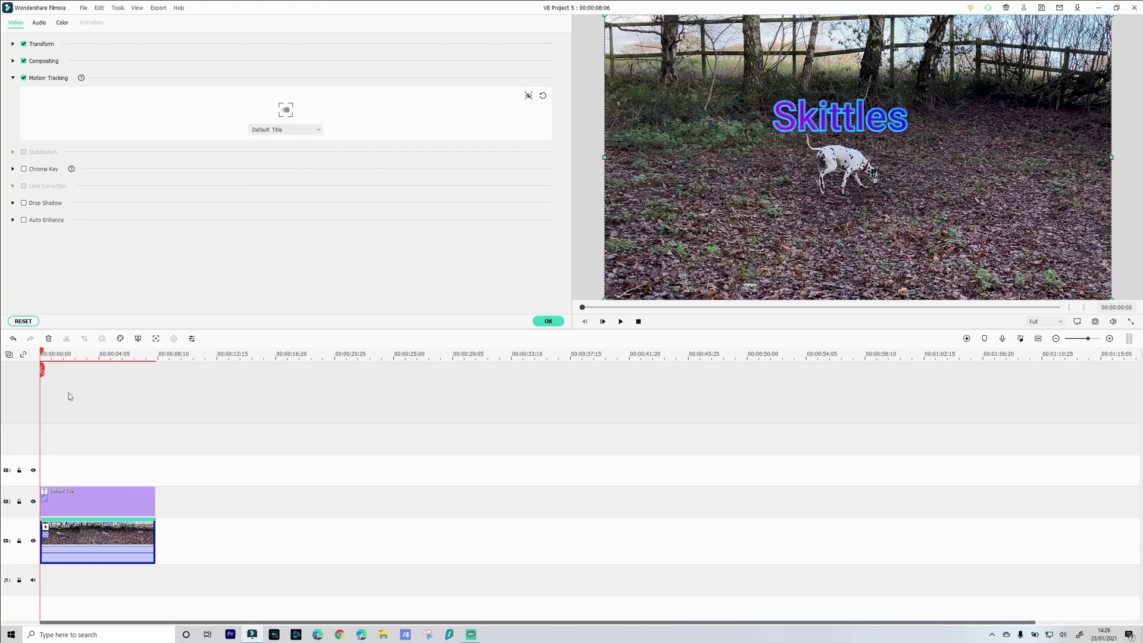
{"action": "key", "text": "space"}
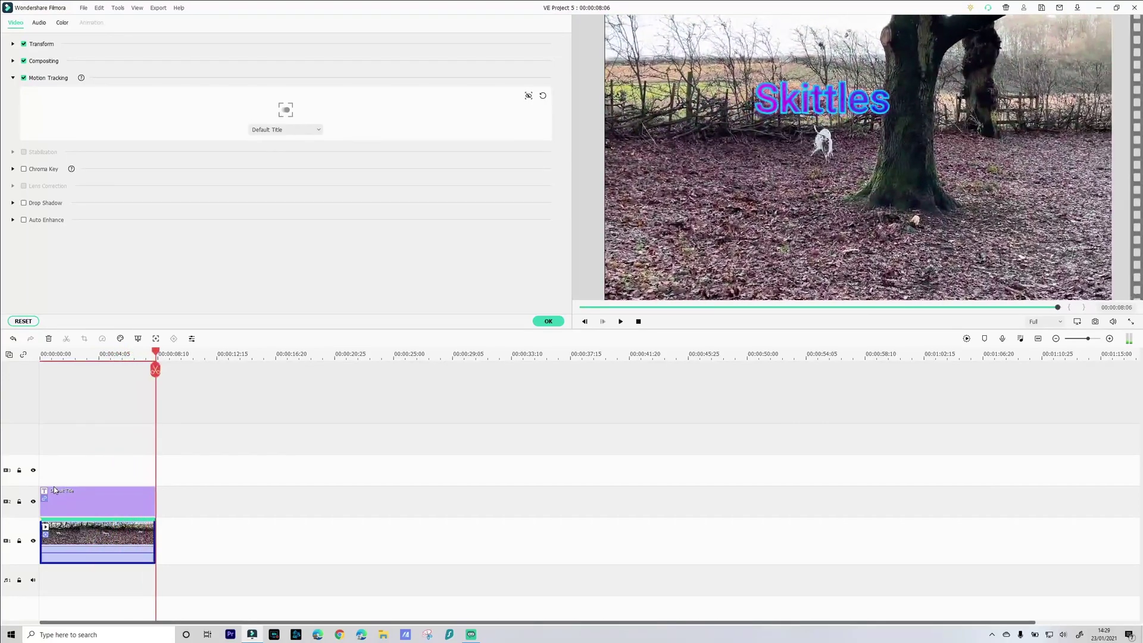
Delete the dalmatian clip and Skittles title from the timeline
{"action": "double_click", "coordinate": [84, 501]}
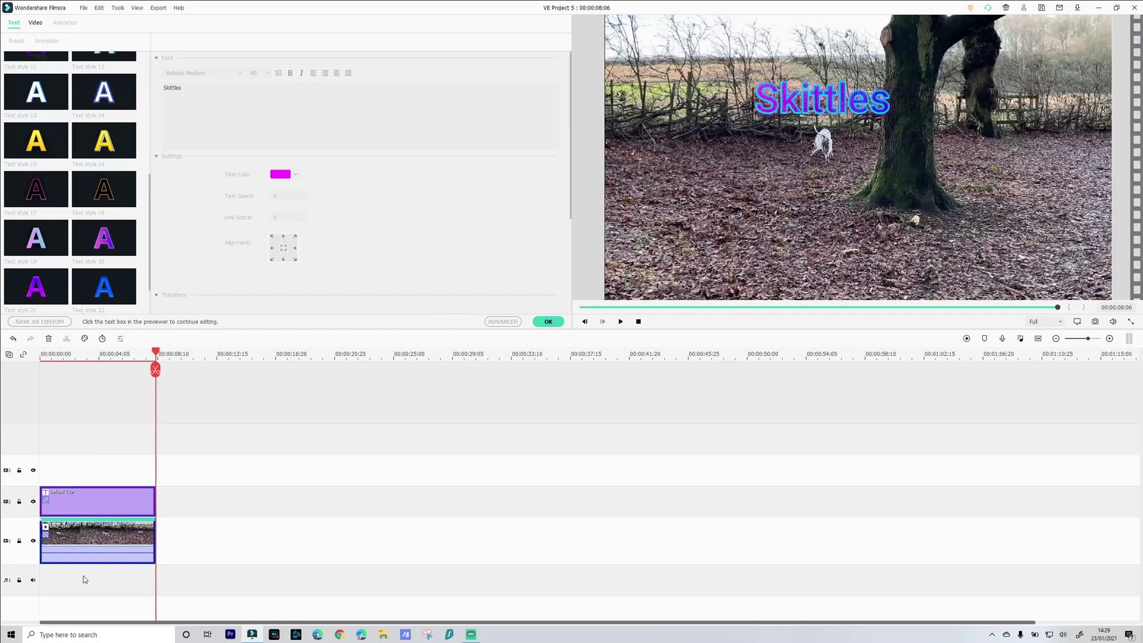
{"action": "key", "text": "ctrl+a"}
{"action": "key", "text": "Delete"}
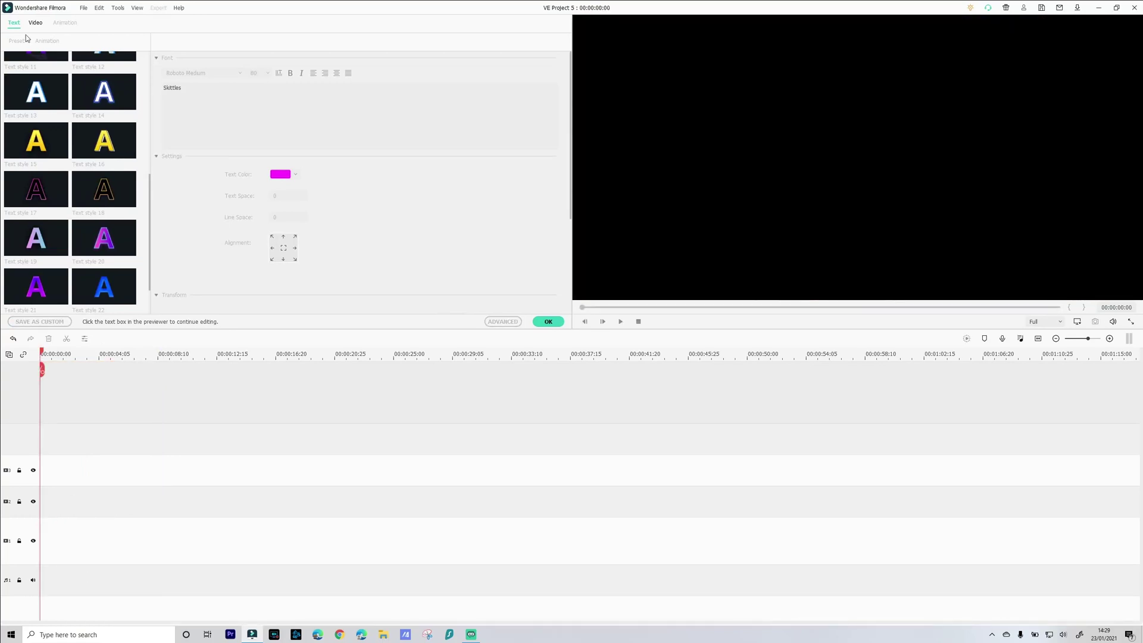
{"action": "left_click", "coordinate": [549, 321]}
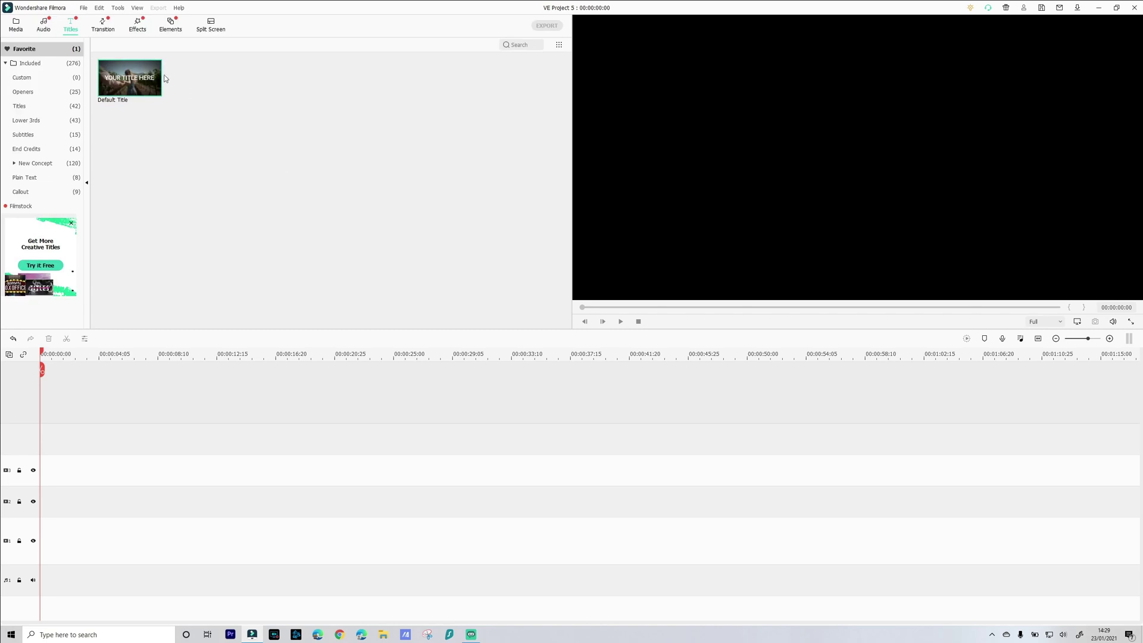
Add IMG_4523 at 1920 x 1080 60fps and trim it at 00:00:11:24, deleting the rest
{"action": "left_click", "coordinate": [14, 26]}
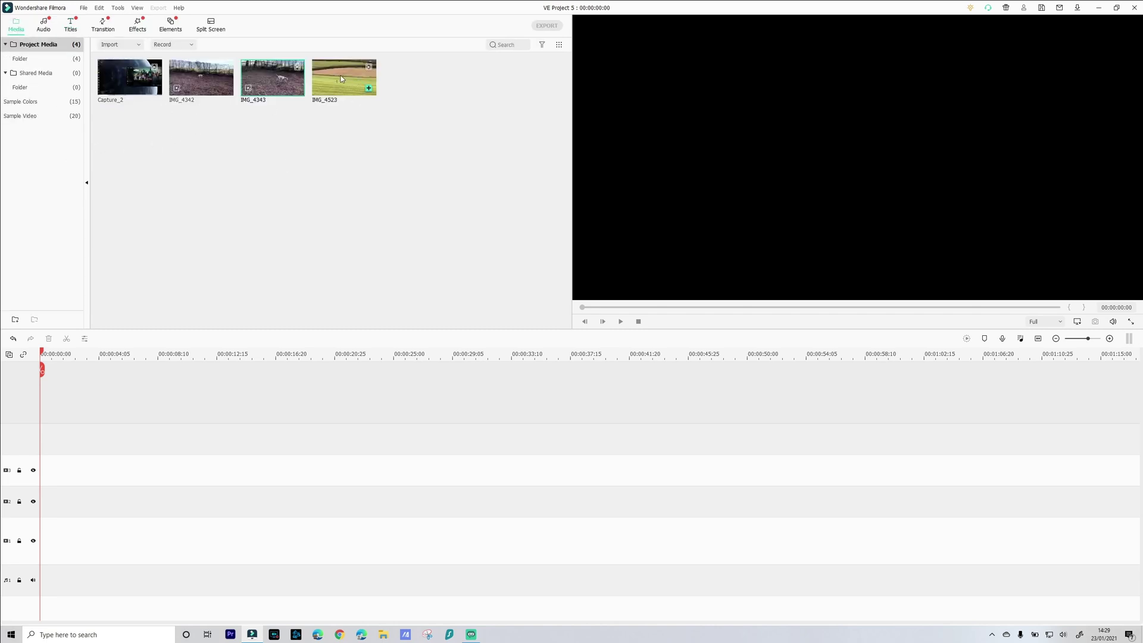
{"action": "left_click_drag", "start_coordinate": [341, 78], "coordinate": [137, 539]}
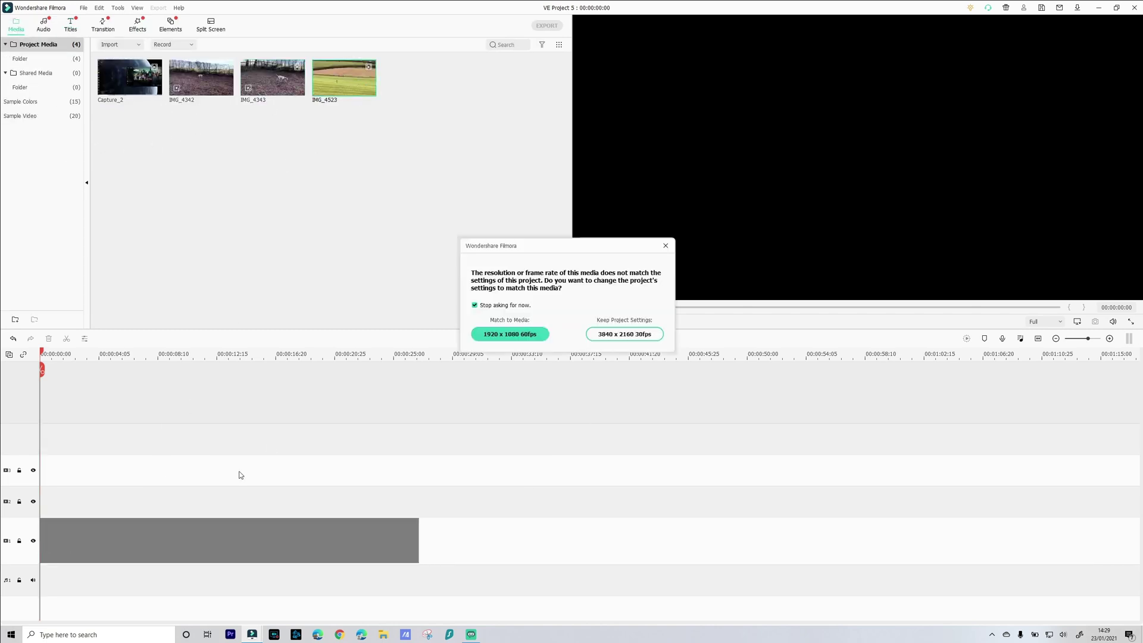
{"action": "left_click", "coordinate": [472, 335]}
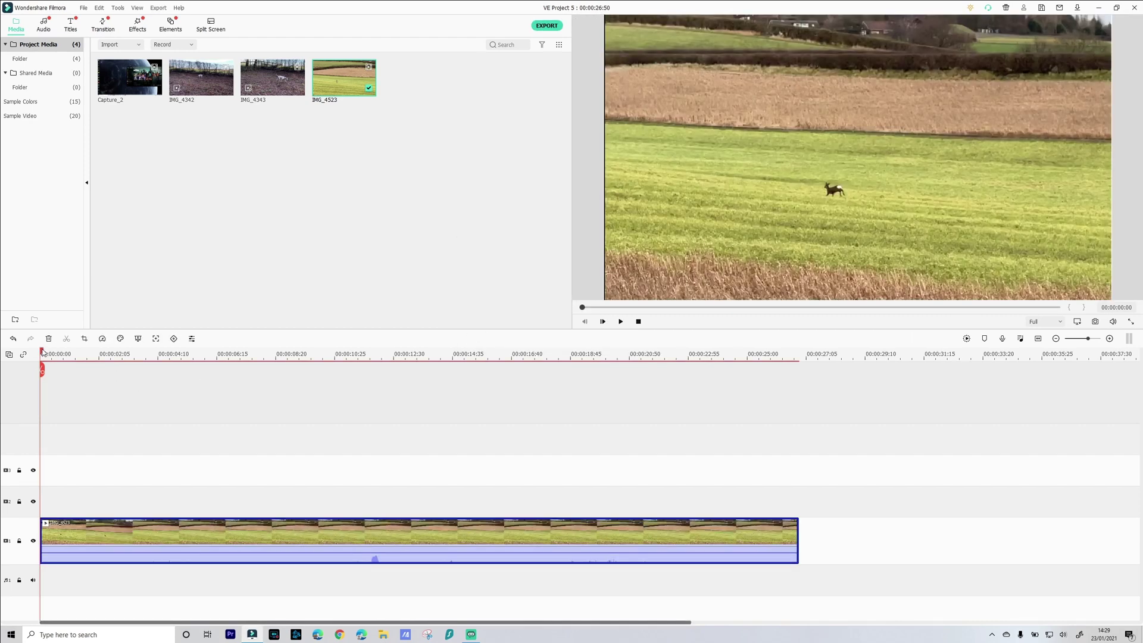
{"action": "left_click_drag", "start_coordinate": [42, 353], "coordinate": [365, 413]}
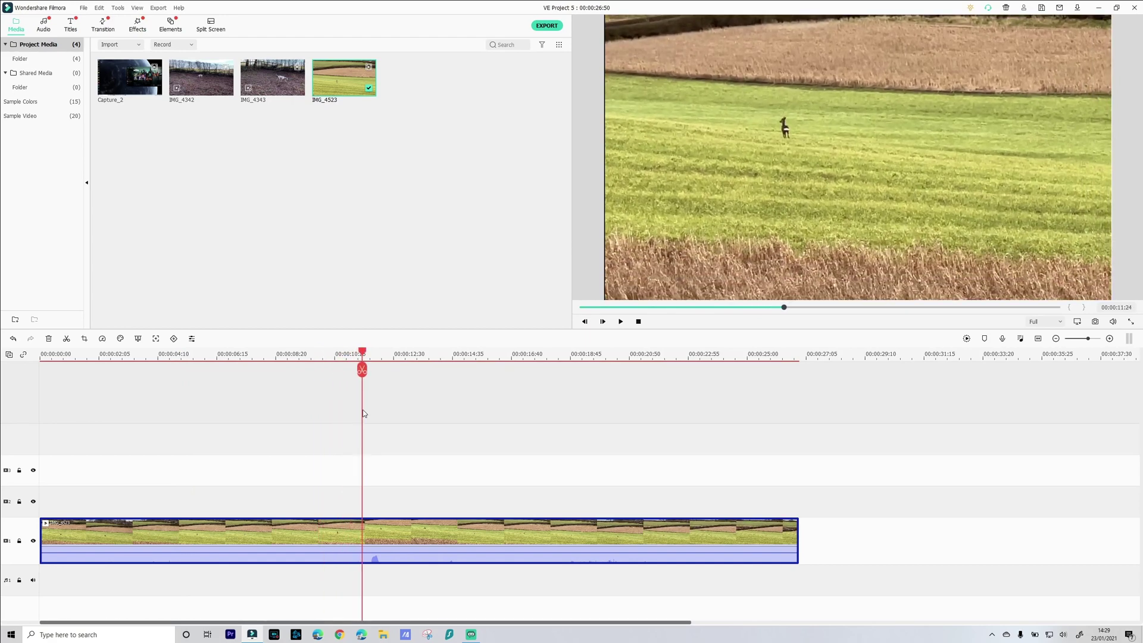
{"action": "key", "text": "ctrl+b"}
{"action": "left_click", "coordinate": [462, 531]}
{"action": "key", "text": "Delete"}
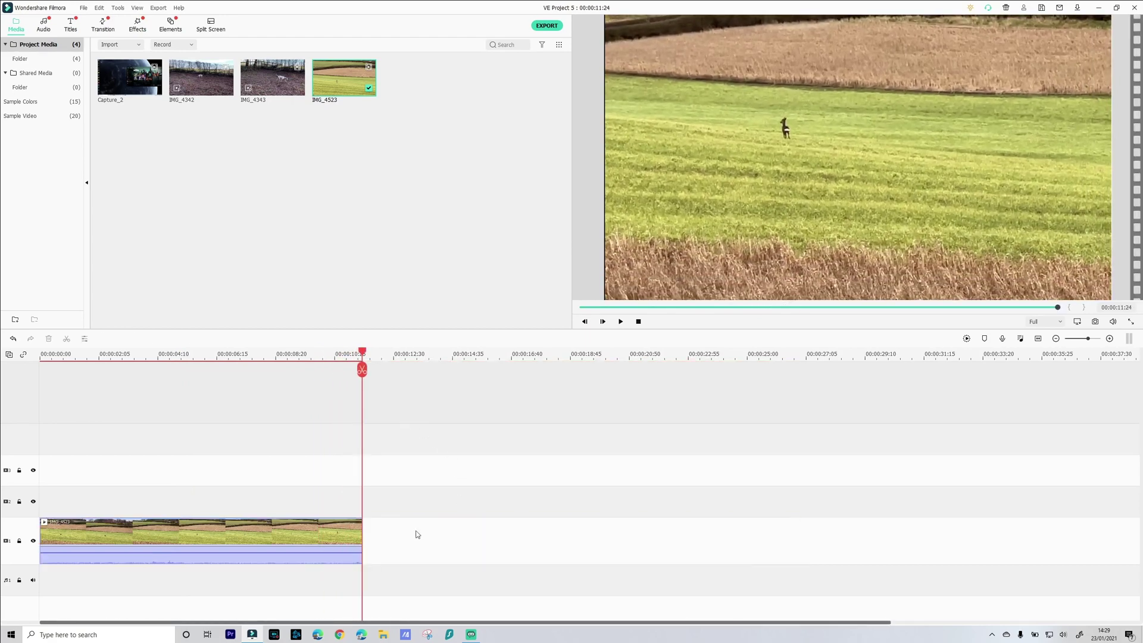
{"action": "left_click_drag", "start_coordinate": [363, 352], "coordinate": [27, 349]}
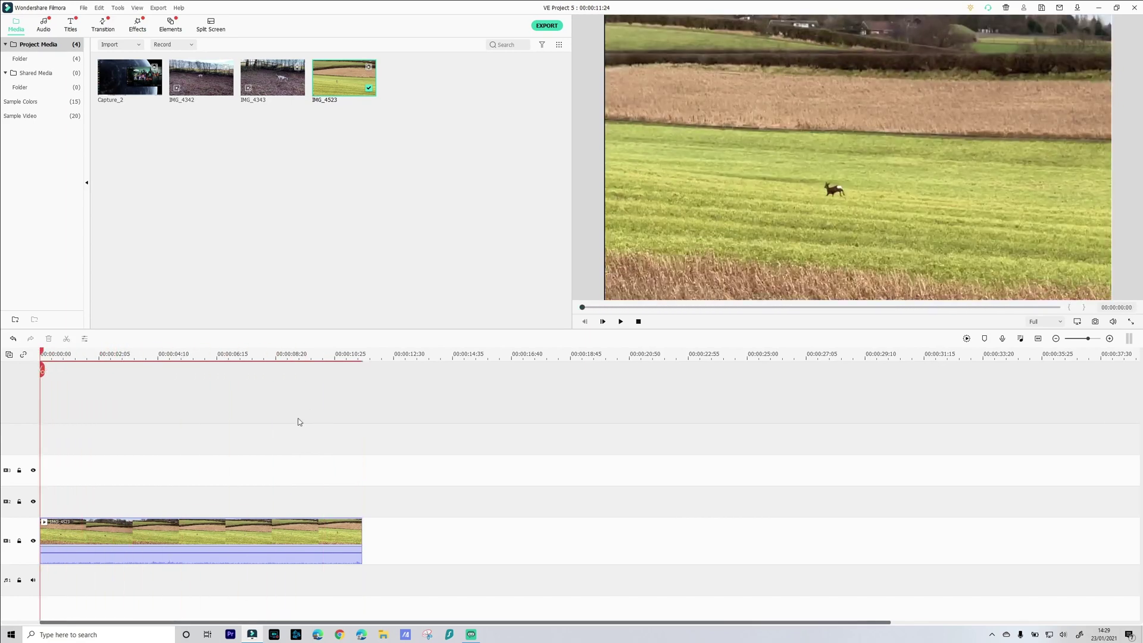
{"action": "left_click", "coordinate": [240, 539]}
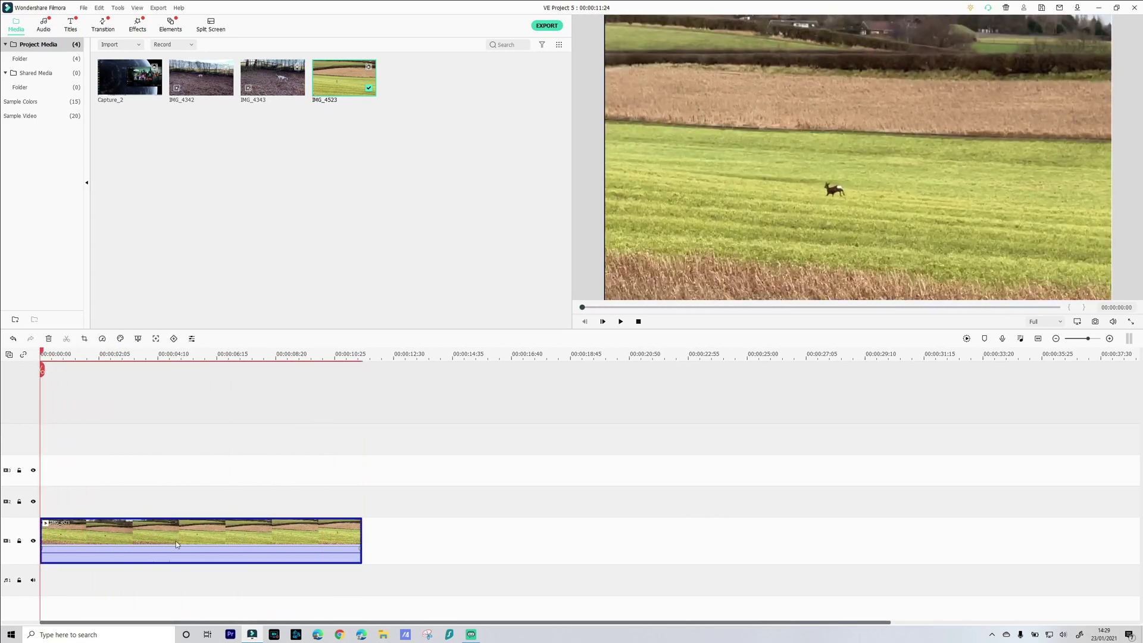
Fit a small tracking box around the deer, run tracking, and confirm with OK
{"action": "left_click", "coordinate": [154, 338]}
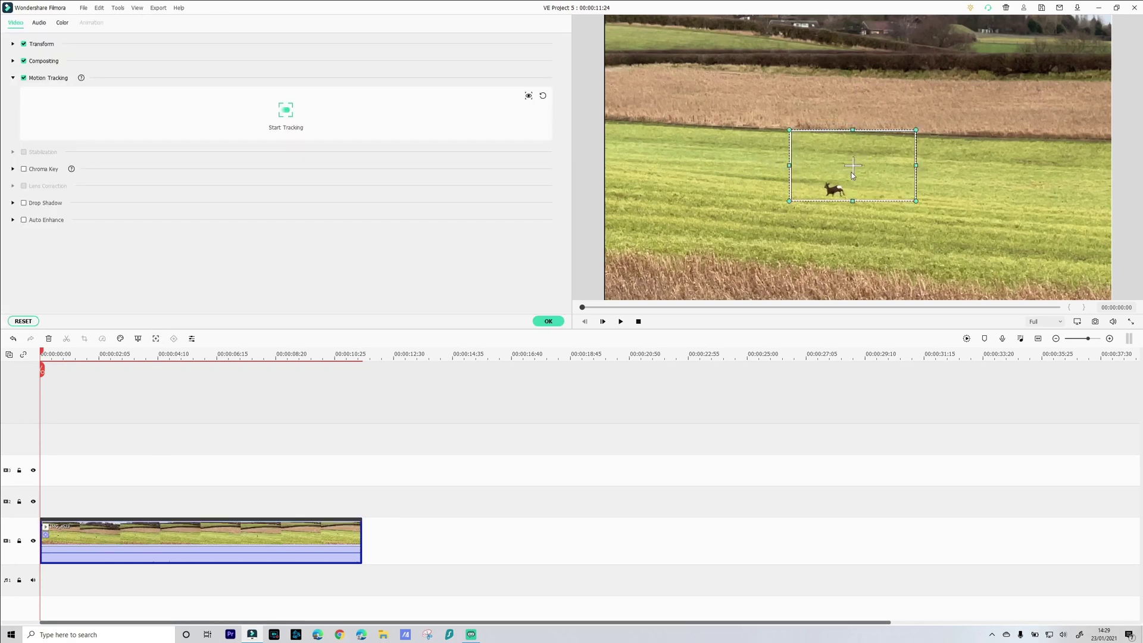
{"action": "left_click_drag", "start_coordinate": [853, 174], "coordinate": [832, 195]}
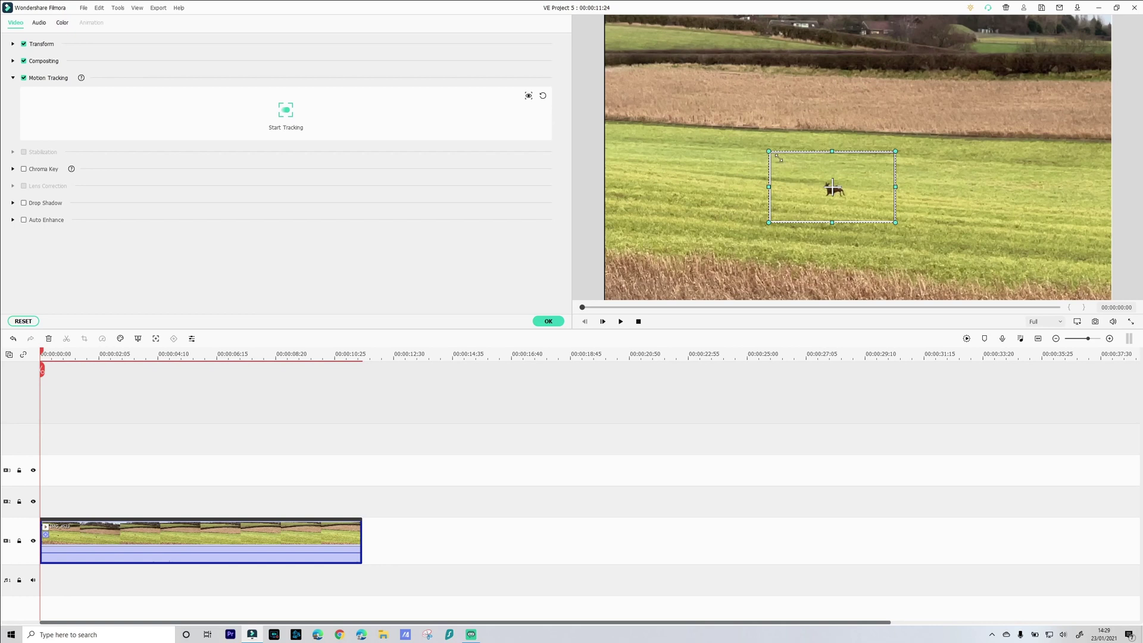
{"action": "left_click_drag", "start_coordinate": [778, 158], "coordinate": [850, 198]}
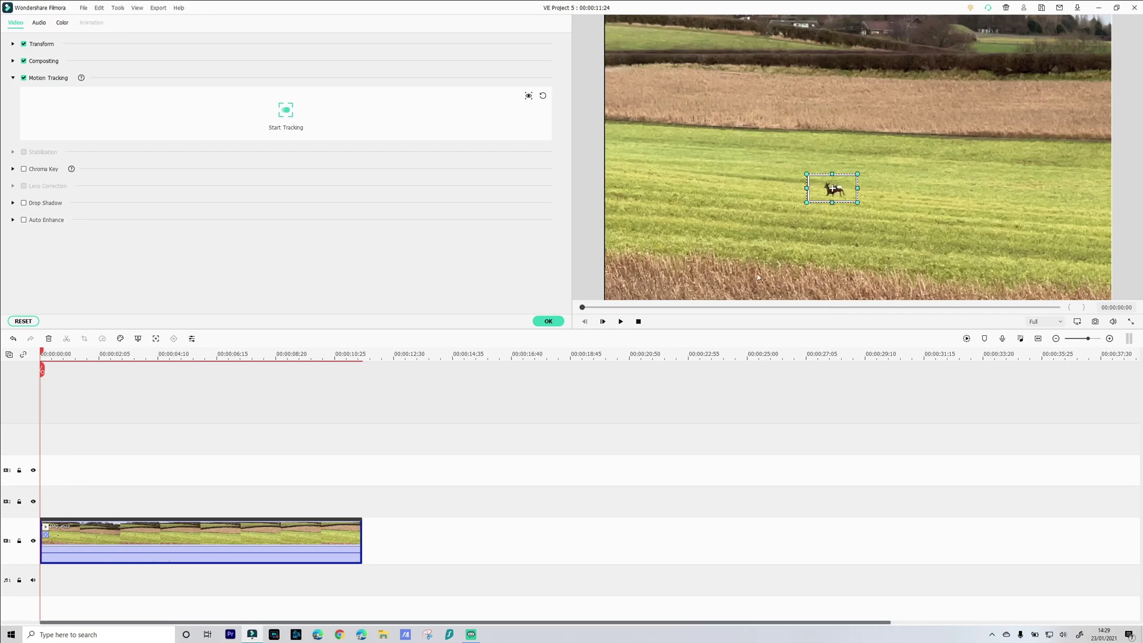
{"action": "left_click", "coordinate": [282, 118]}
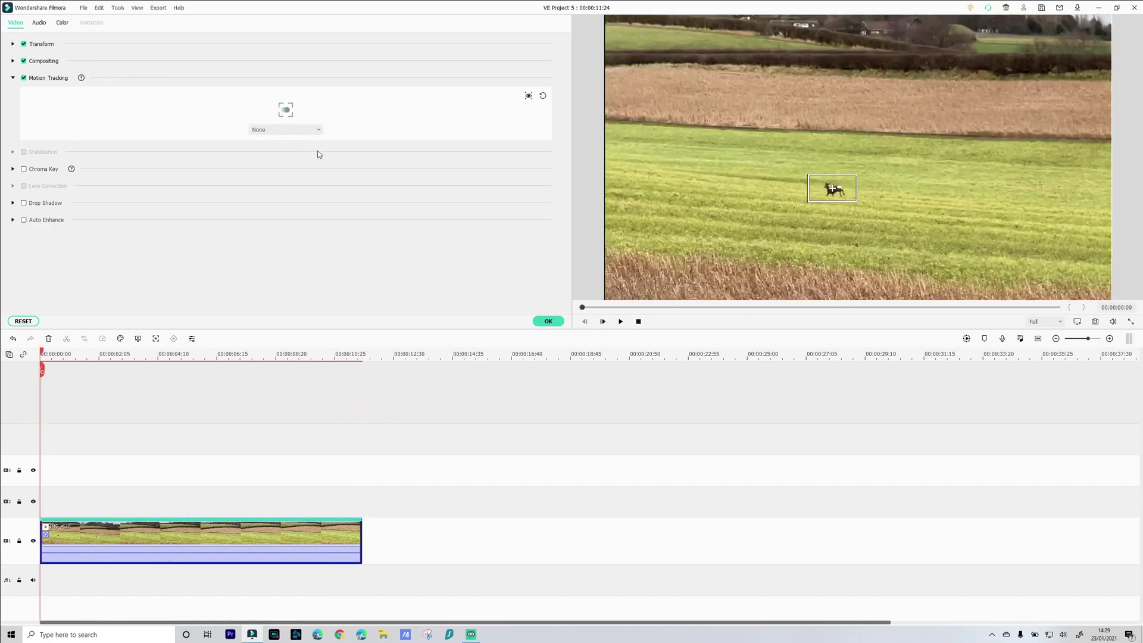
{"action": "left_click", "coordinate": [549, 321]}
Add a Default Title on track 2 and stretch it to the end of the deer clip
{"action": "left_click", "coordinate": [70, 25]}
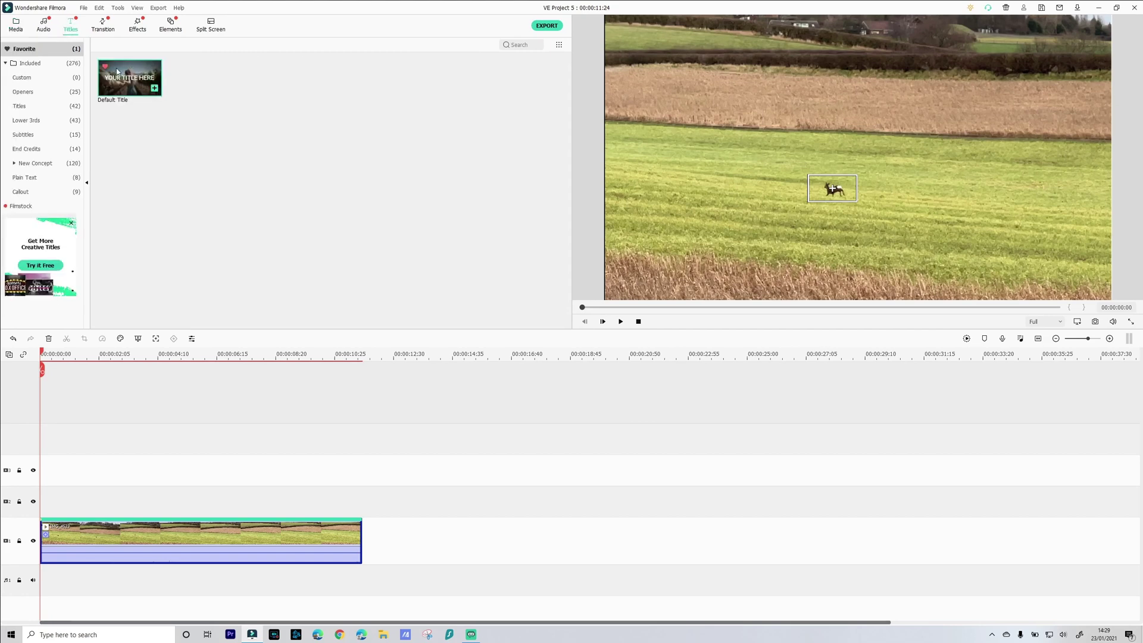
{"action": "left_click_drag", "start_coordinate": [117, 78], "coordinate": [43, 503]}
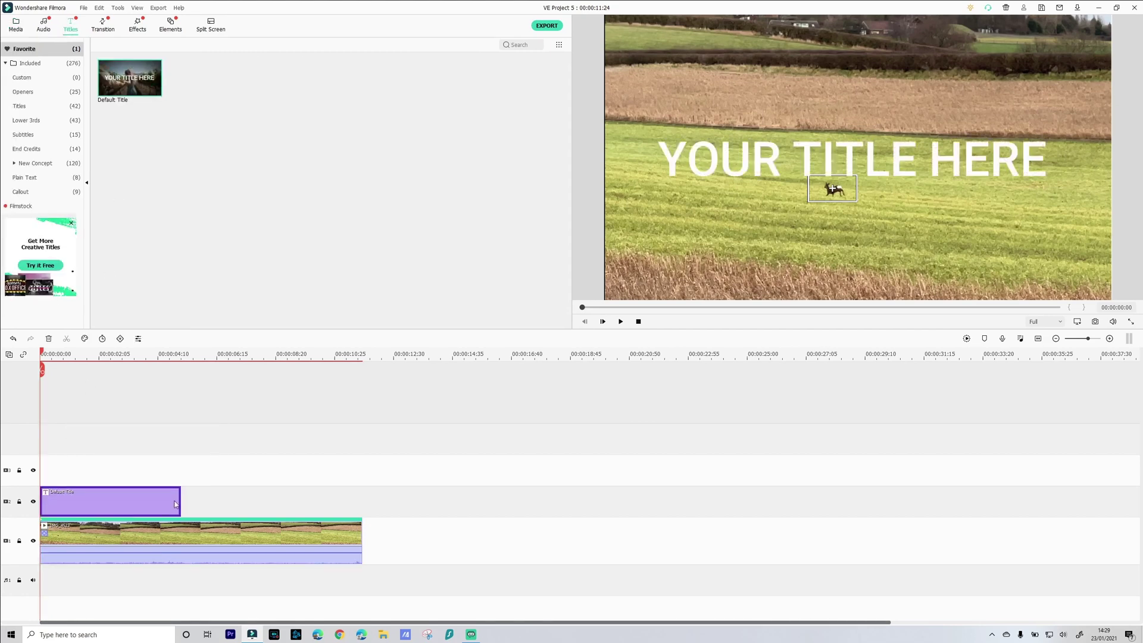
{"action": "left_click_drag", "start_coordinate": [180, 500], "coordinate": [362, 510]}
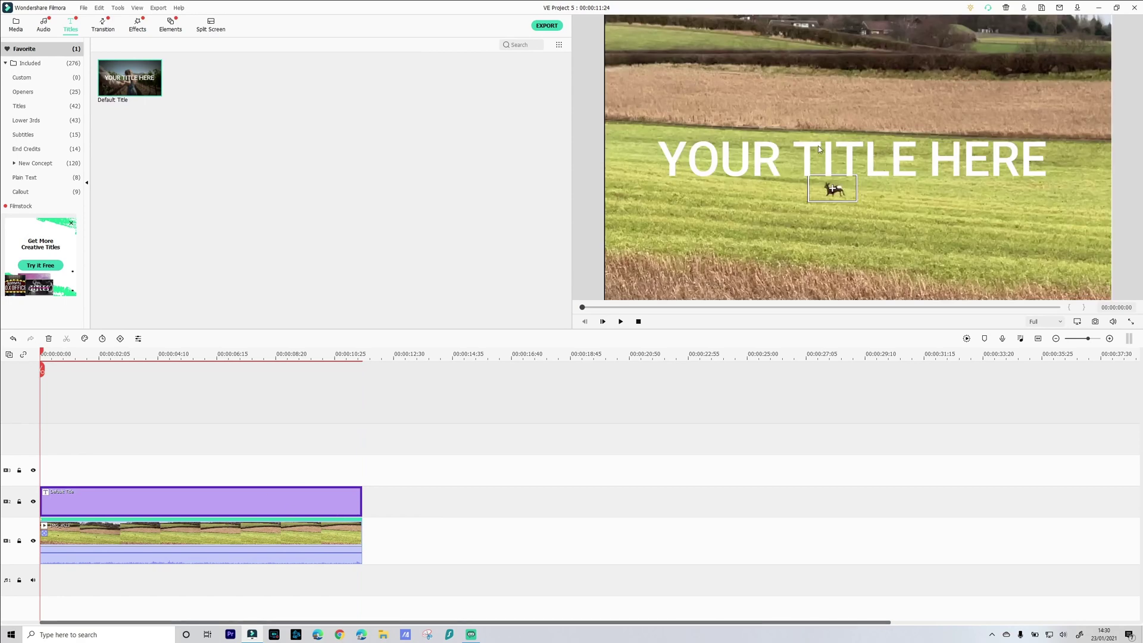
Change the title text to 'Deer', apply Text style 18, and place it just below the deer
{"action": "double_click", "coordinate": [759, 162]}
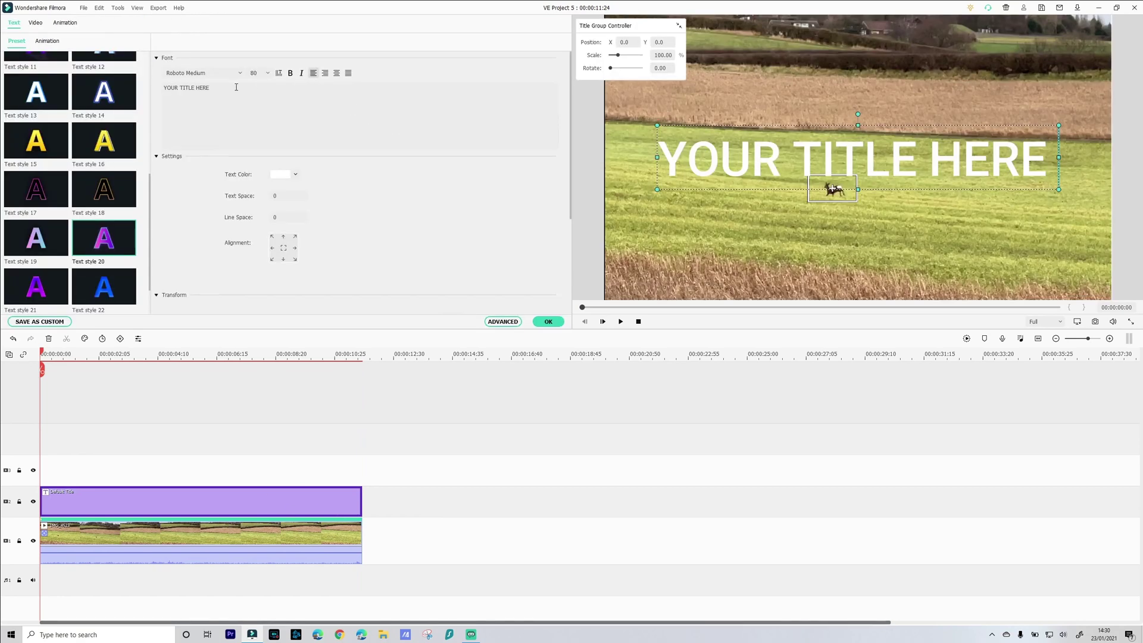
{"action": "left_click_drag", "start_coordinate": [237, 88], "coordinate": [148, 90]}
{"action": "type", "text": "Deer"}
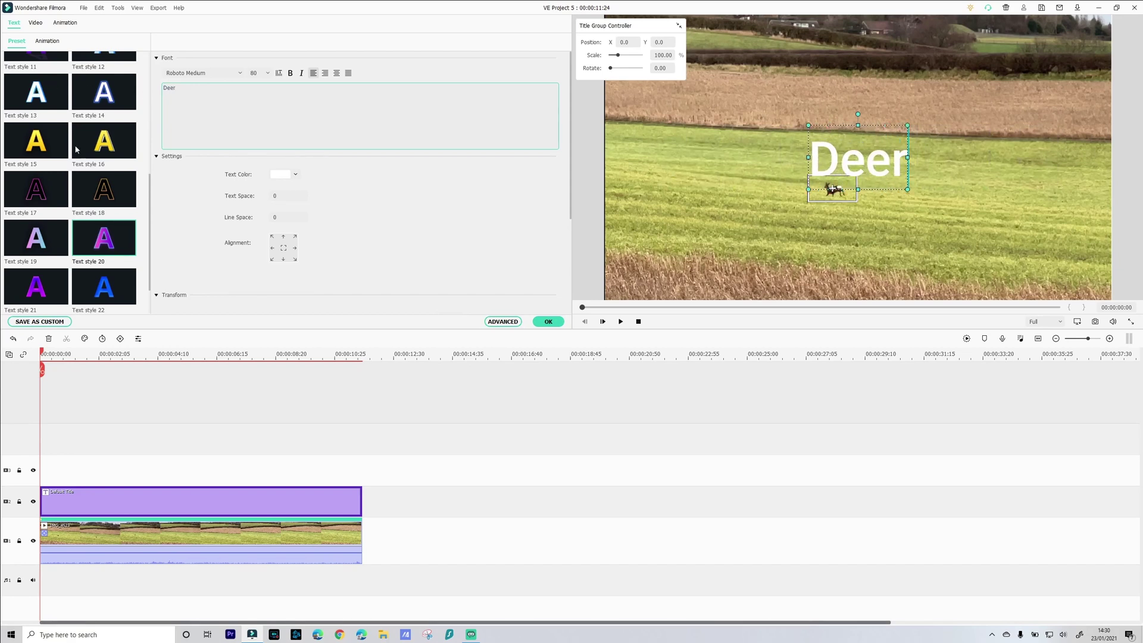
{"action": "left_click", "coordinate": [114, 193]}
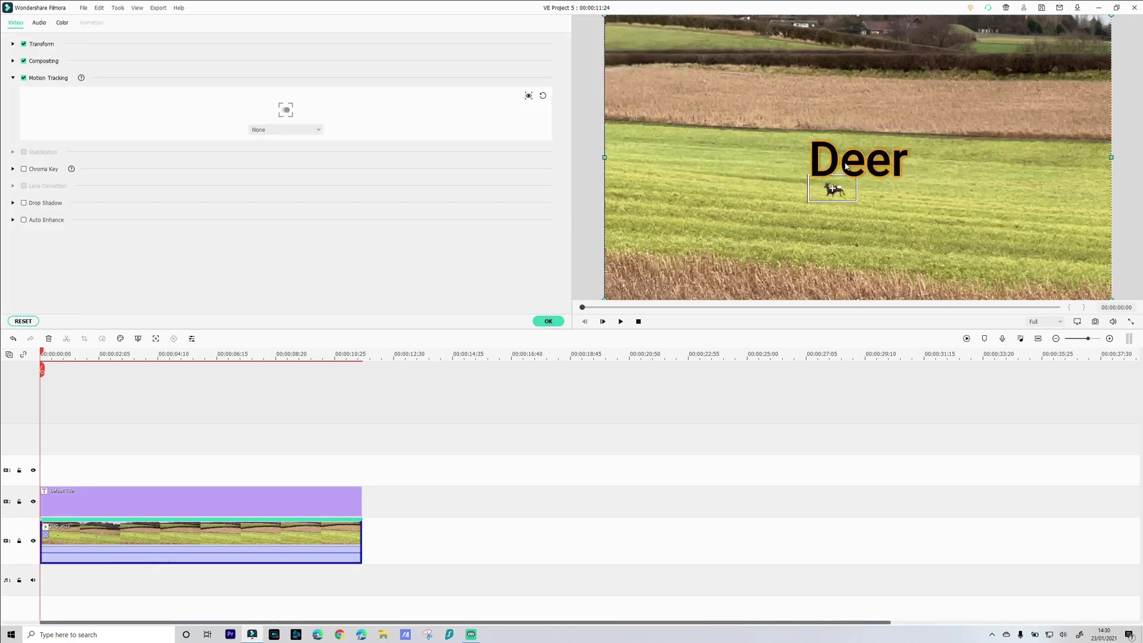
{"action": "left_click_drag", "start_coordinate": [835, 187], "coordinate": [824, 231]}
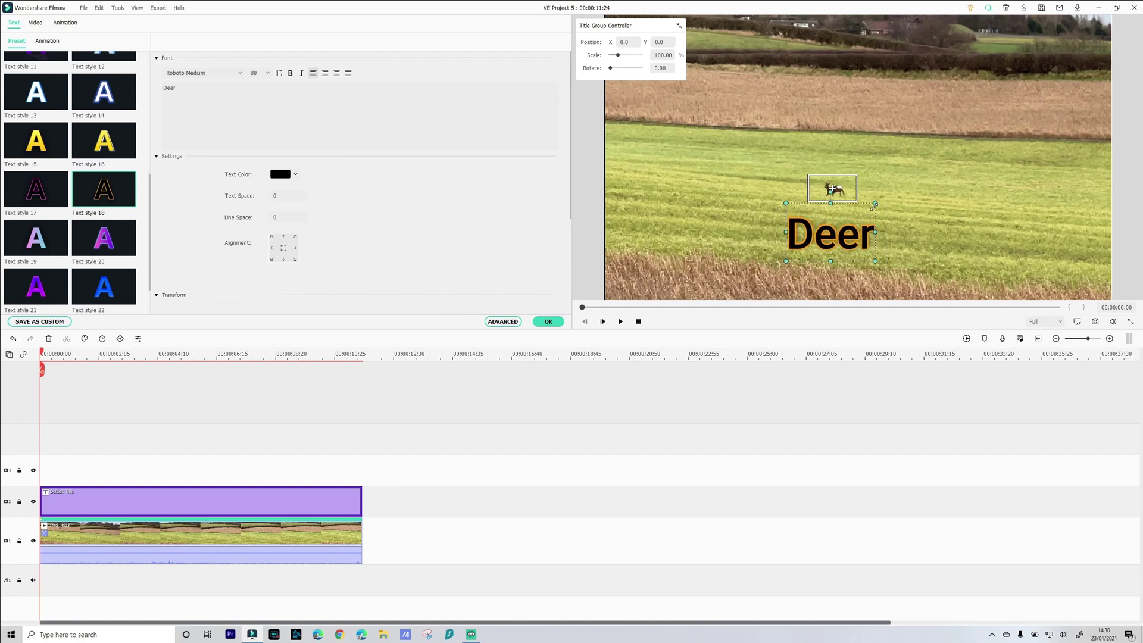
{"action": "left_click_drag", "start_coordinate": [830, 233], "coordinate": [829, 235]}
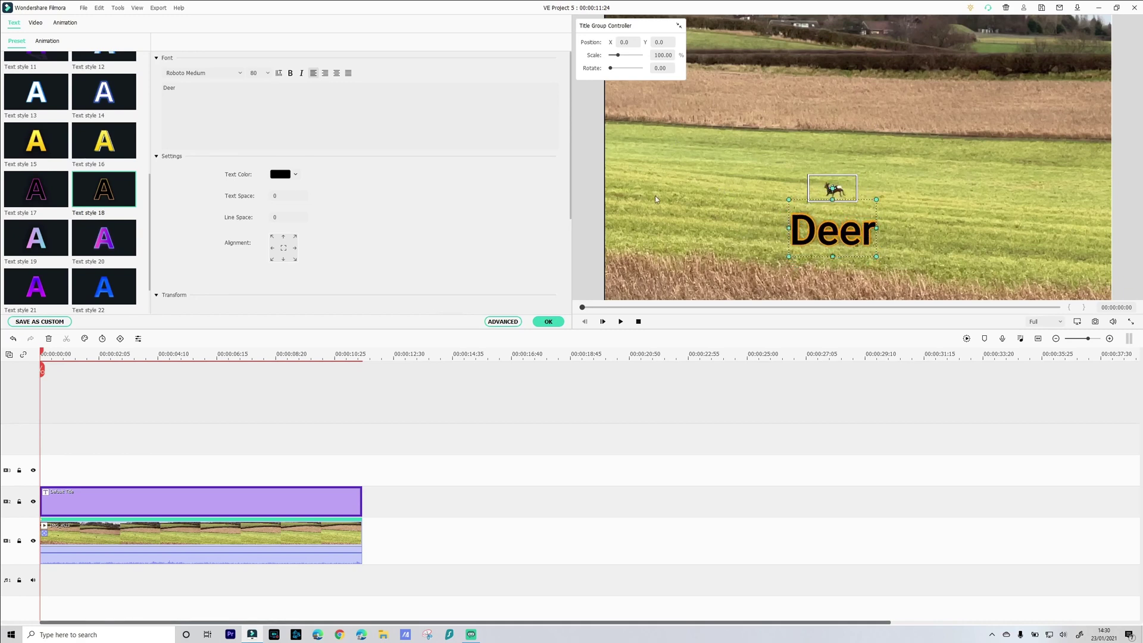
Attach the Default Title to the deer clip's motion track and play back to check it follows
{"action": "double_click", "coordinate": [117, 532]}
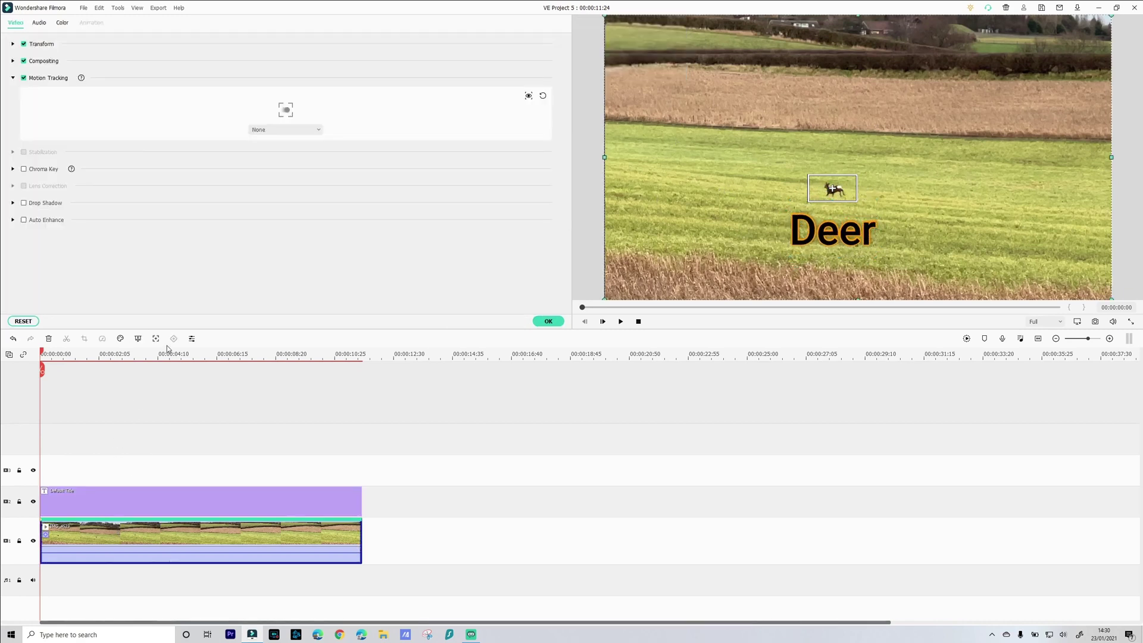
{"action": "left_click", "coordinate": [297, 130]}
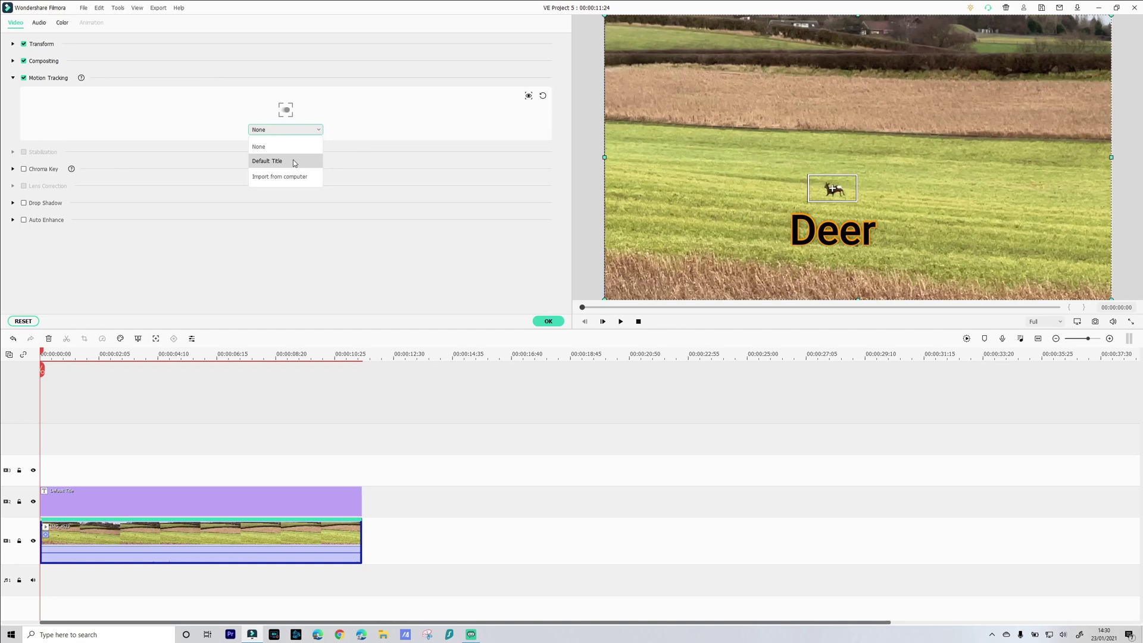
{"action": "left_click", "coordinate": [293, 160]}
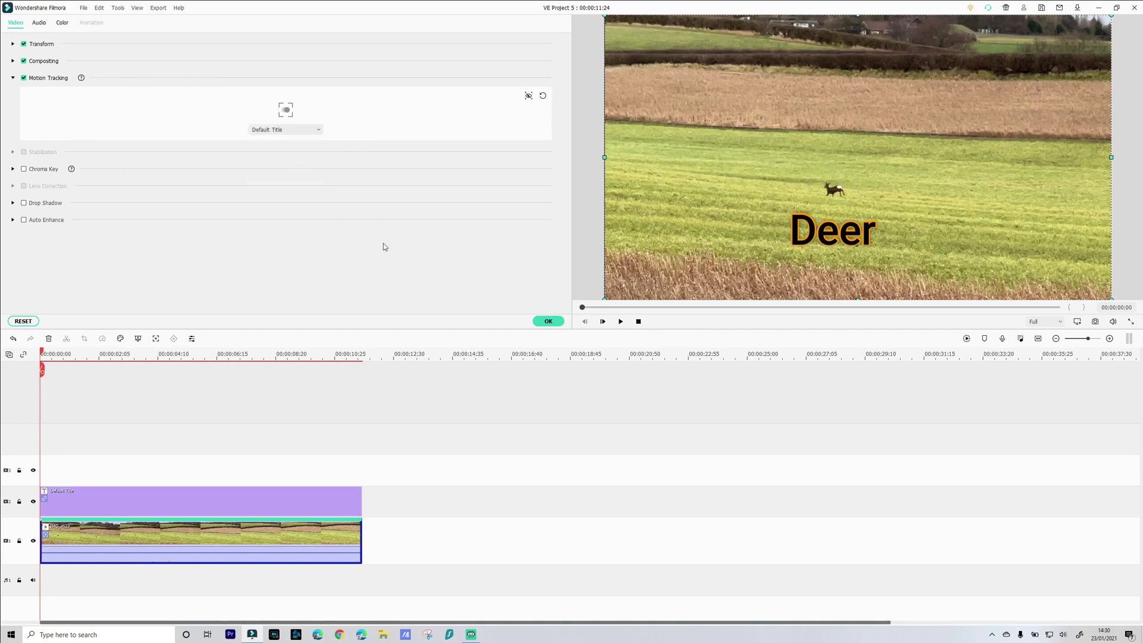
{"action": "left_click", "coordinate": [542, 322]}
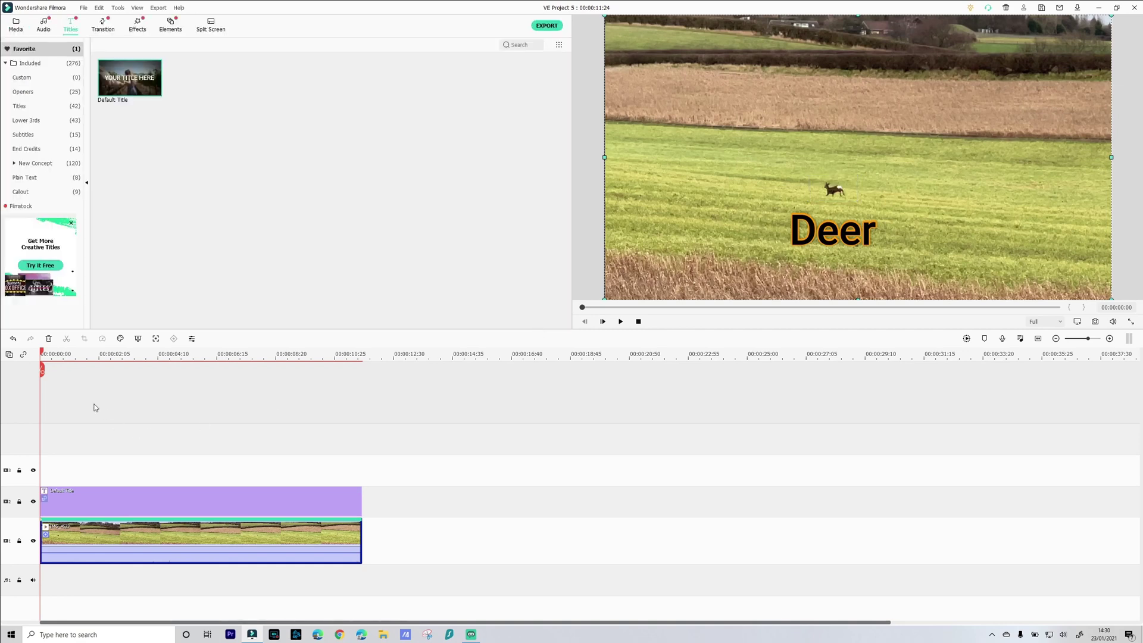
{"action": "key", "text": "space"}
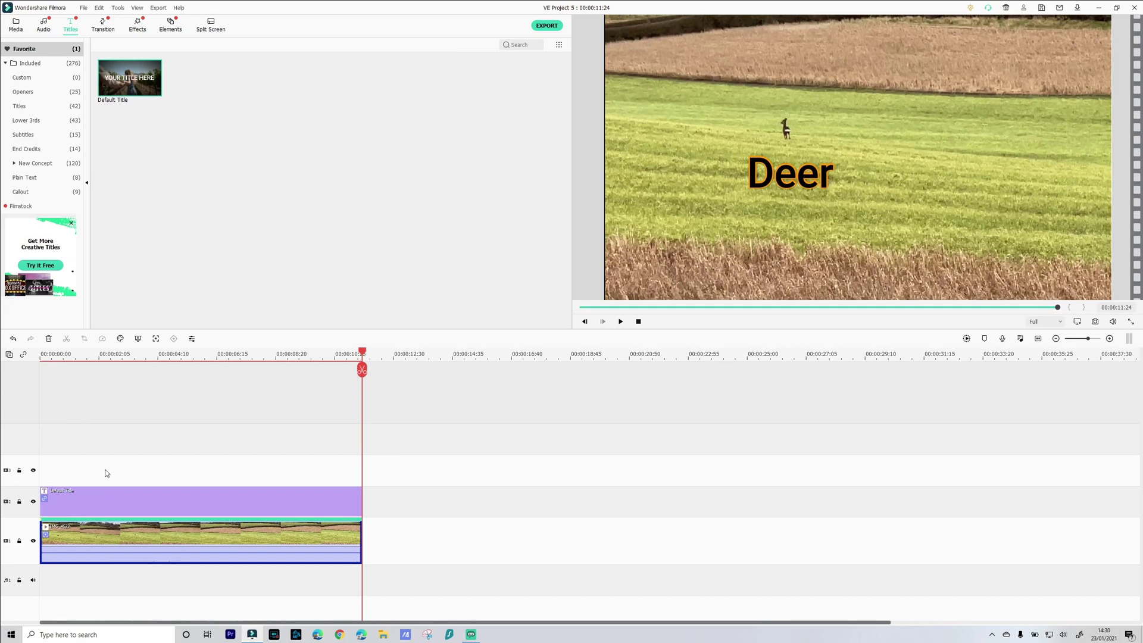
Replace the deer footage with the Capture_2 clip, matching project settings to the media
{"action": "left_click", "coordinate": [122, 501]}
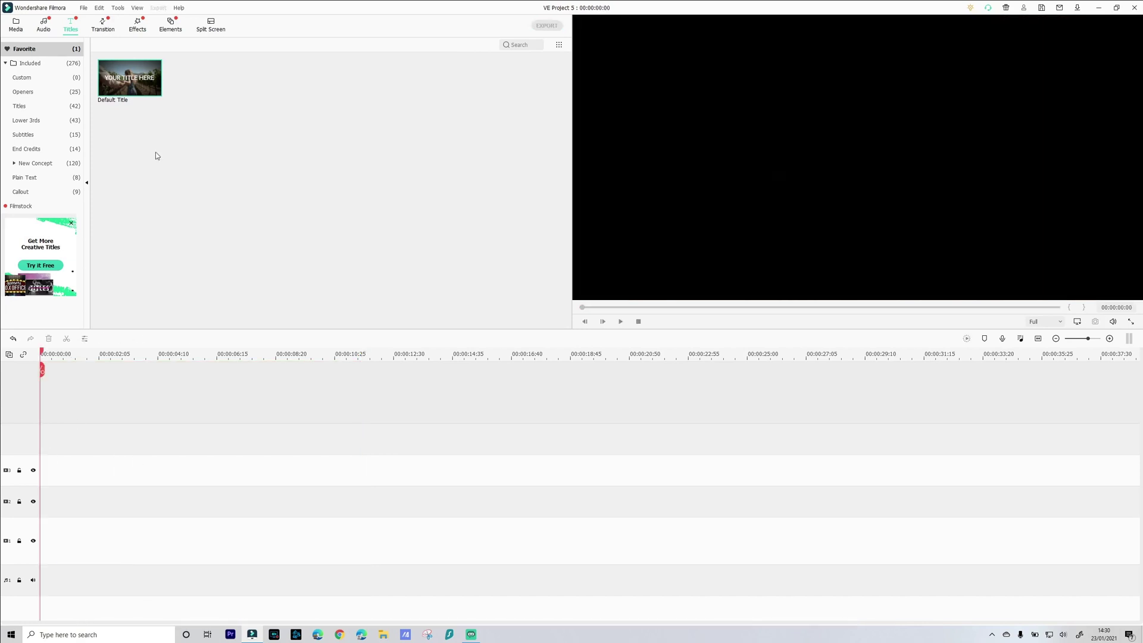
{"action": "left_click", "coordinate": [18, 32]}
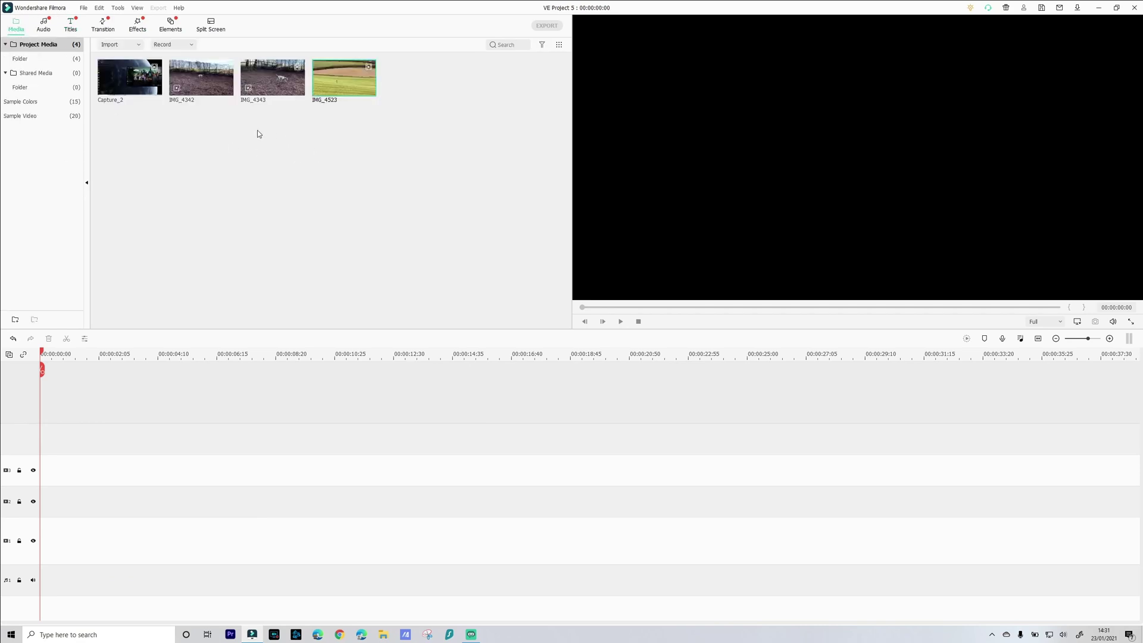
{"action": "left_click_drag", "start_coordinate": [135, 79], "coordinate": [74, 474]}
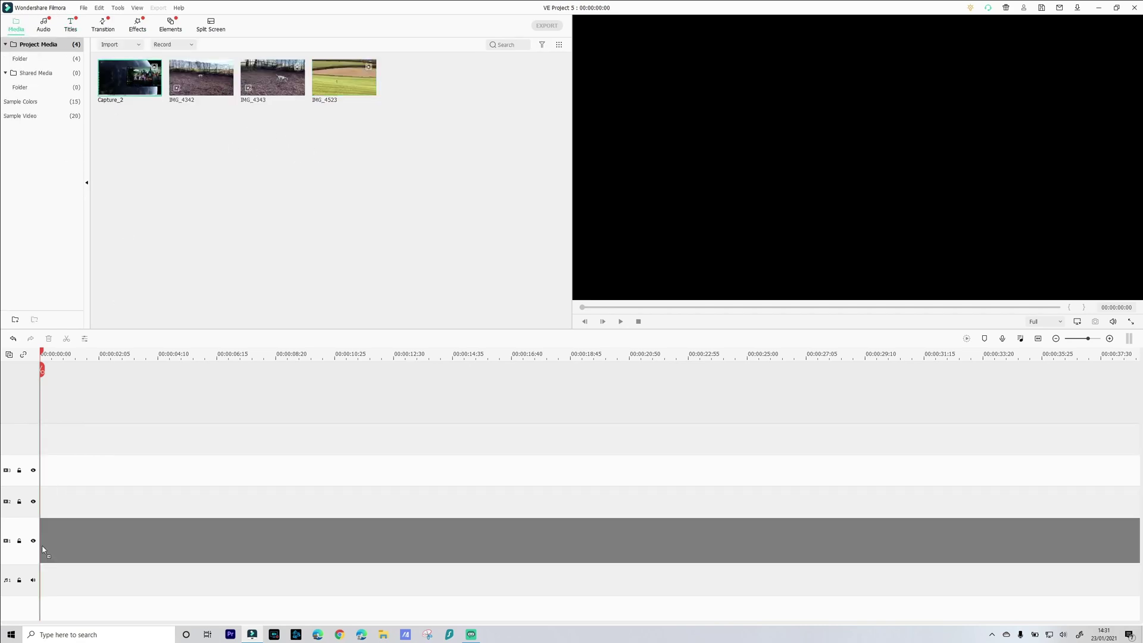
{"action": "left_click", "coordinate": [510, 334]}
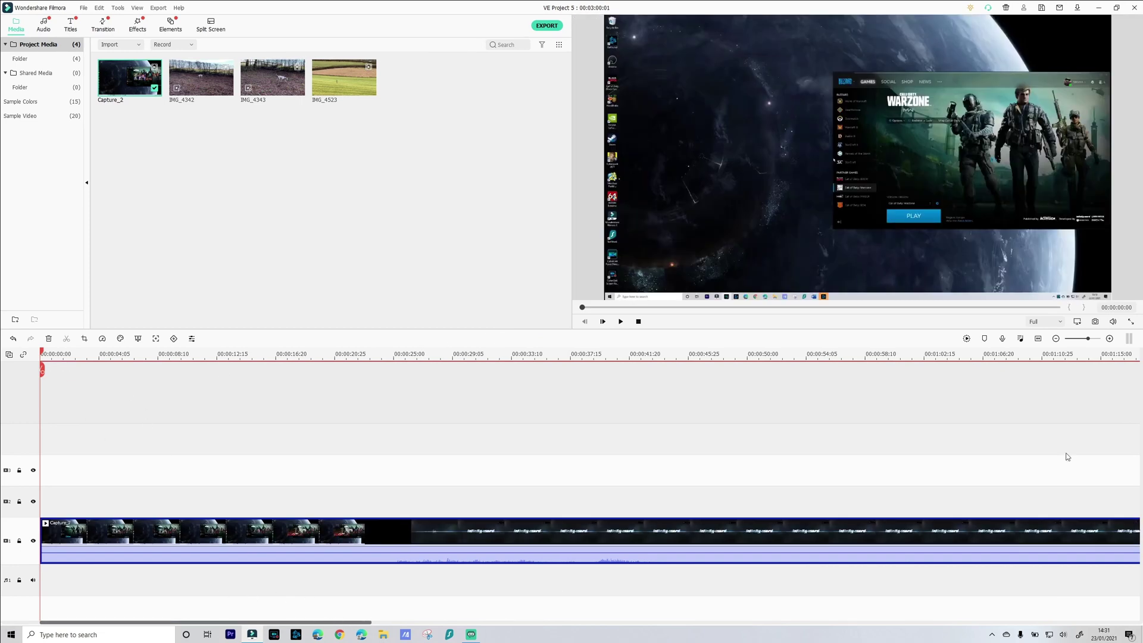
Zoom the timeline and cue the playhead to the aerial hangar view
{"action": "left_click_drag", "start_coordinate": [944, 349], "coordinate": [625, 358]}
{"action": "left_click", "coordinate": [1053, 342]}
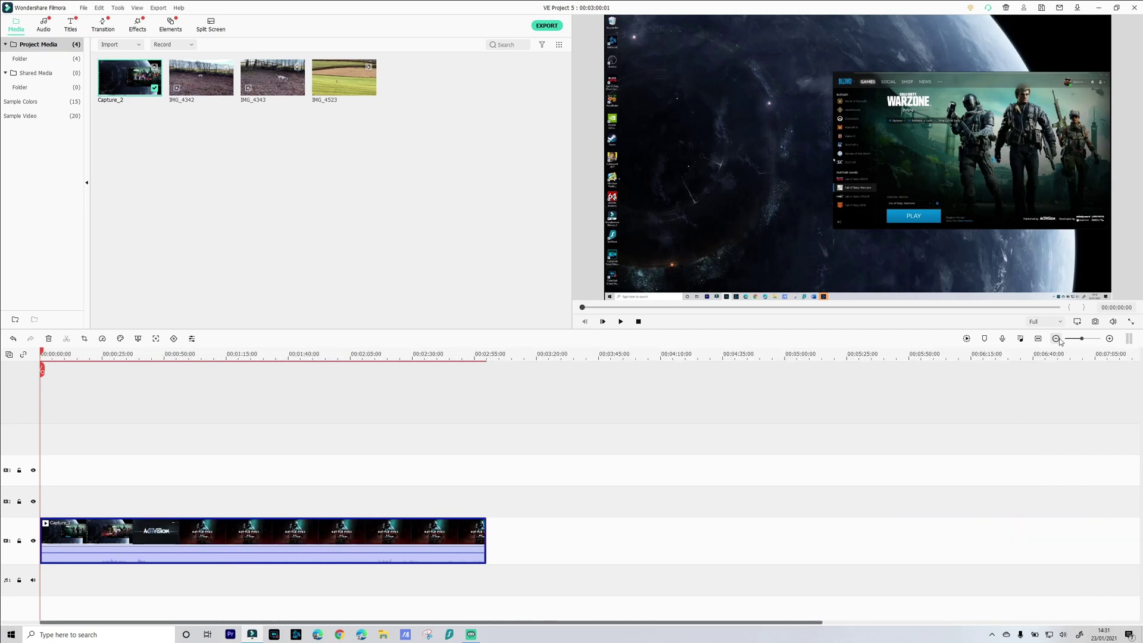
{"action": "left_click_drag", "start_coordinate": [45, 355], "coordinate": [416, 370]}
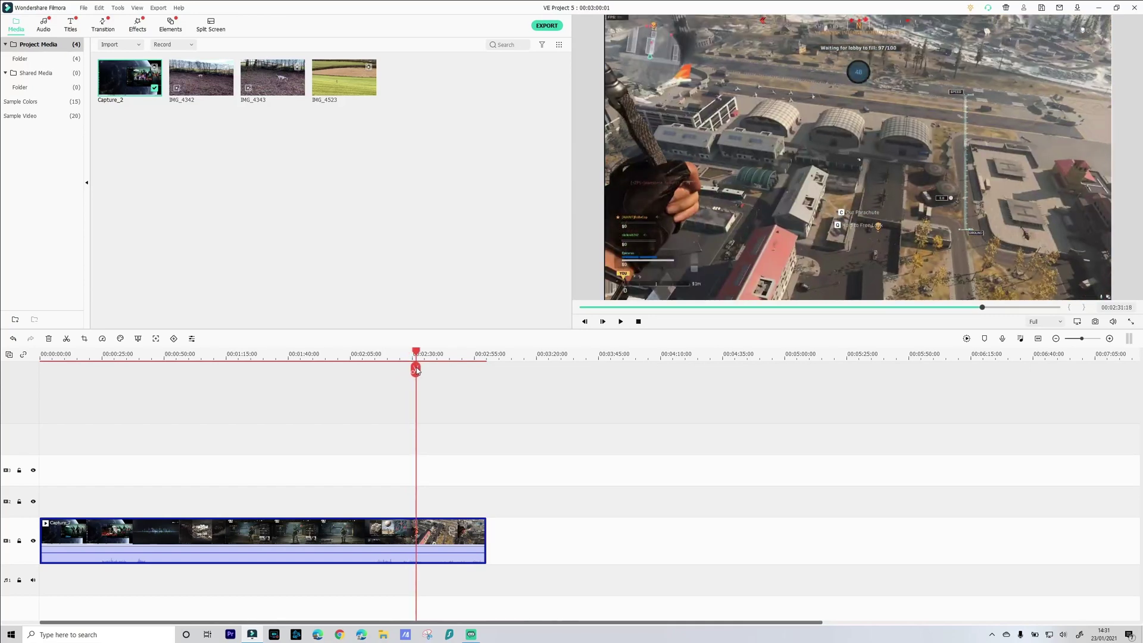
{"action": "left_click", "coordinate": [1109, 339]}
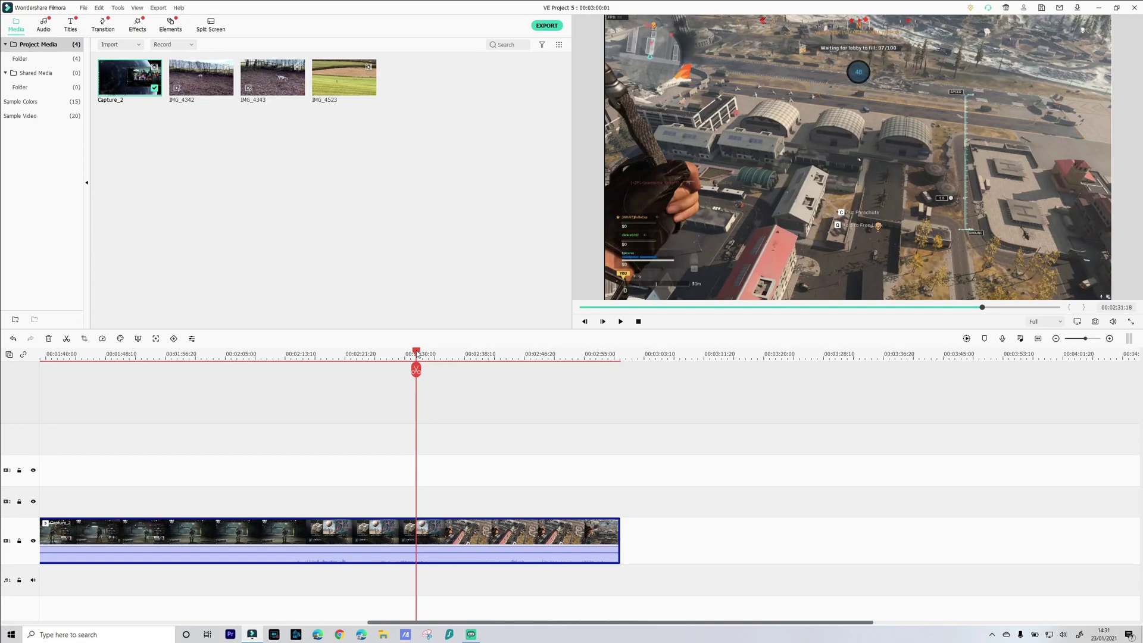
{"action": "mouse_move", "coordinate": [418, 354]}
{"action": "left_mouse_down"}
{"action": "mouse_move", "coordinate": [447, 352]}
{"action": "mouse_move", "coordinate": [438, 351]}
{"action": "left_mouse_up"}
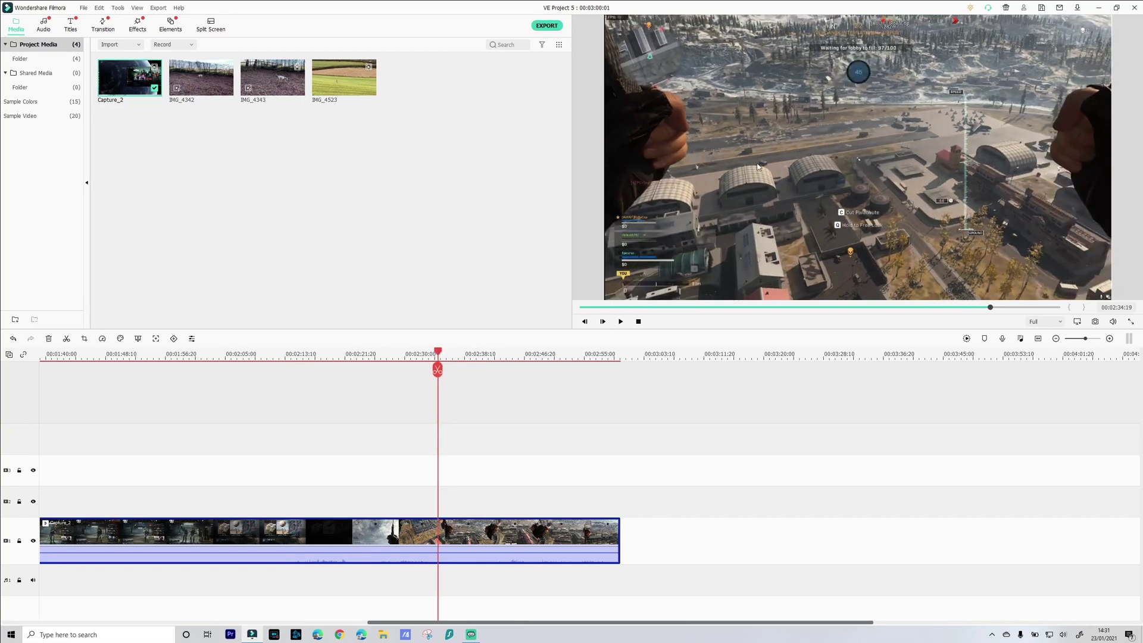
Trim Capture_2 to the hangar section by cutting footage before and after it, leaving about 8 seconds
{"action": "key", "text": "ctrl+b"}
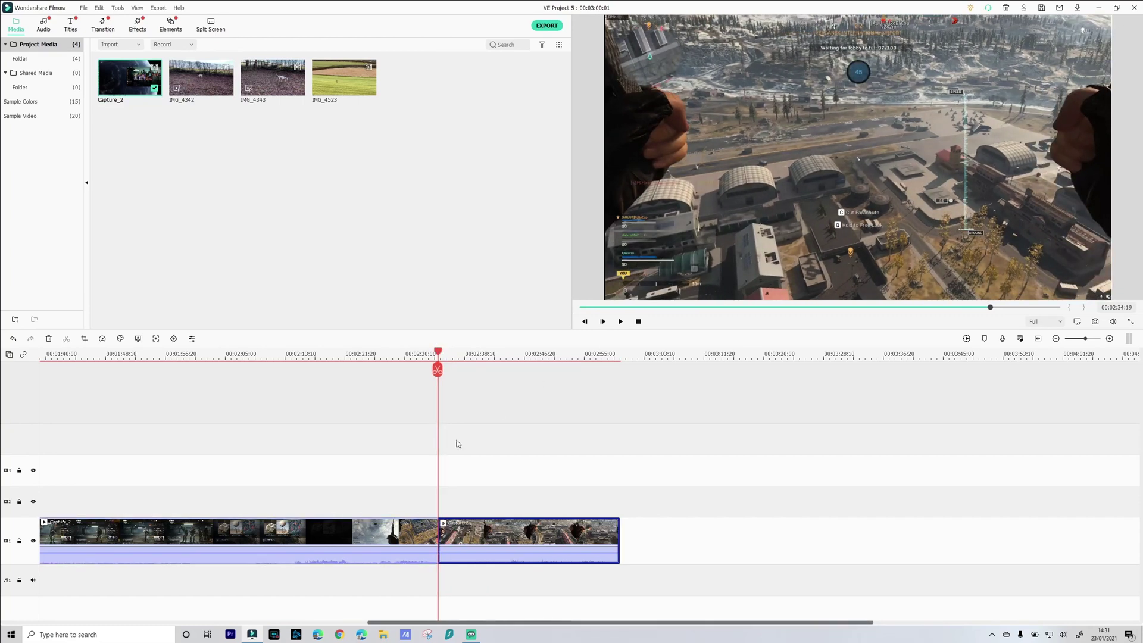
{"action": "left_click", "coordinate": [353, 540]}
{"action": "key", "text": "Delete"}
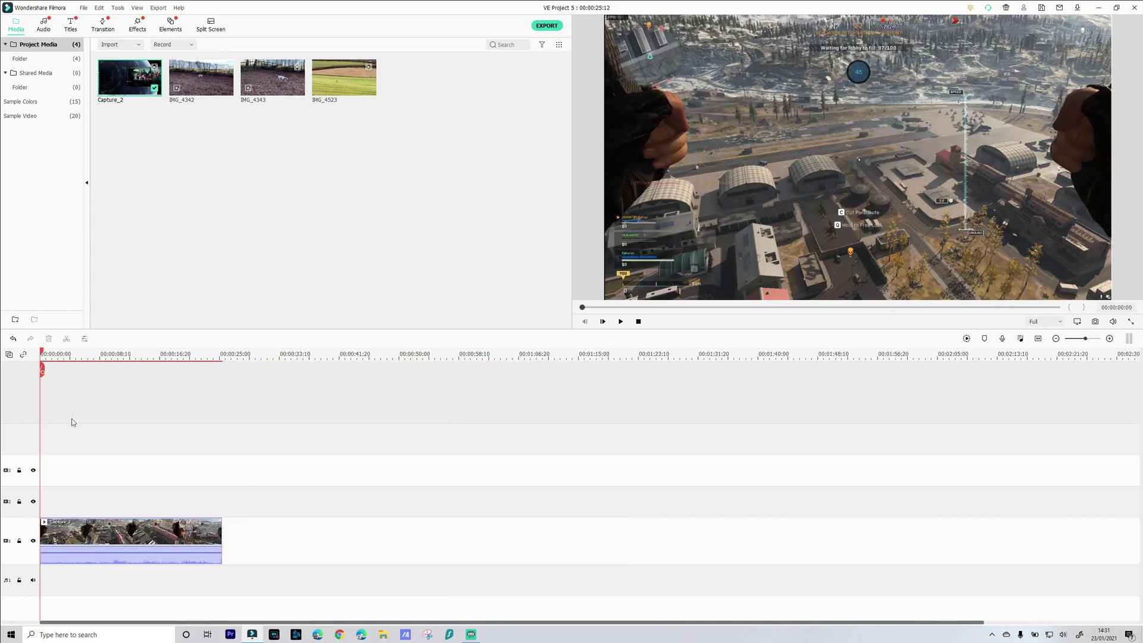
{"action": "left_click_drag", "start_coordinate": [42, 355], "coordinate": [99, 353]}
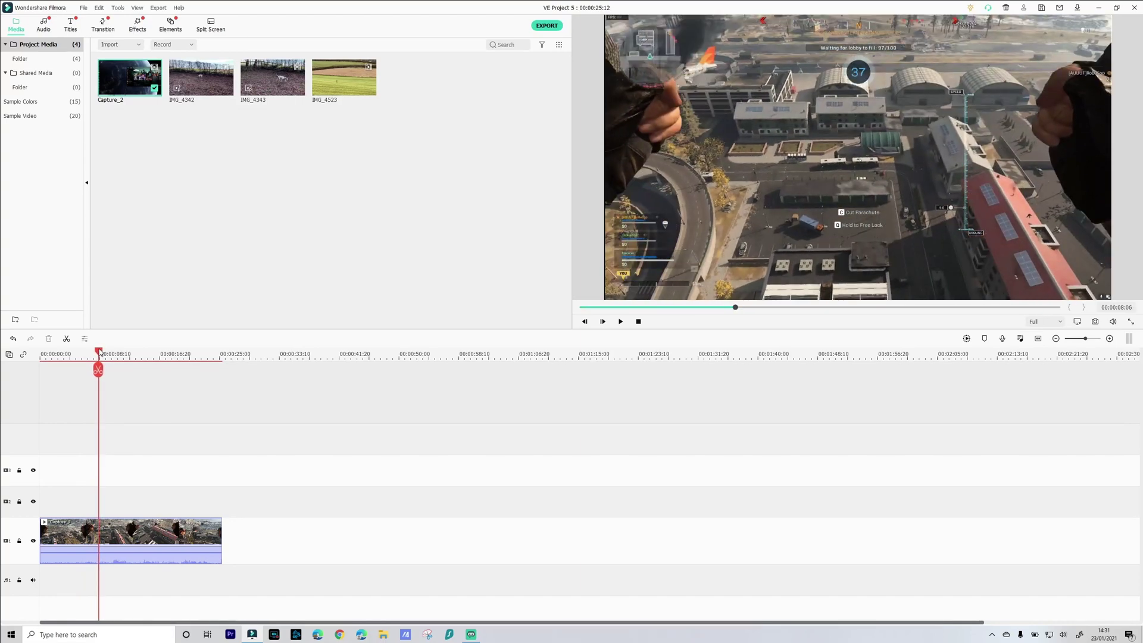
{"action": "key", "text": "ctrl+b"}
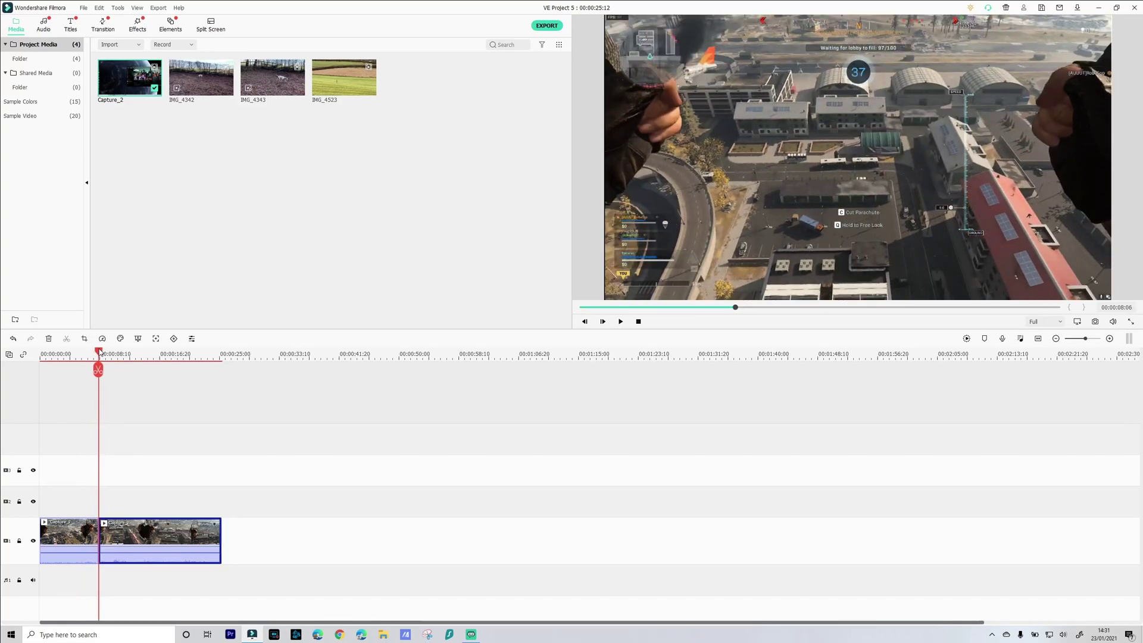
{"action": "key", "text": "Delete"}
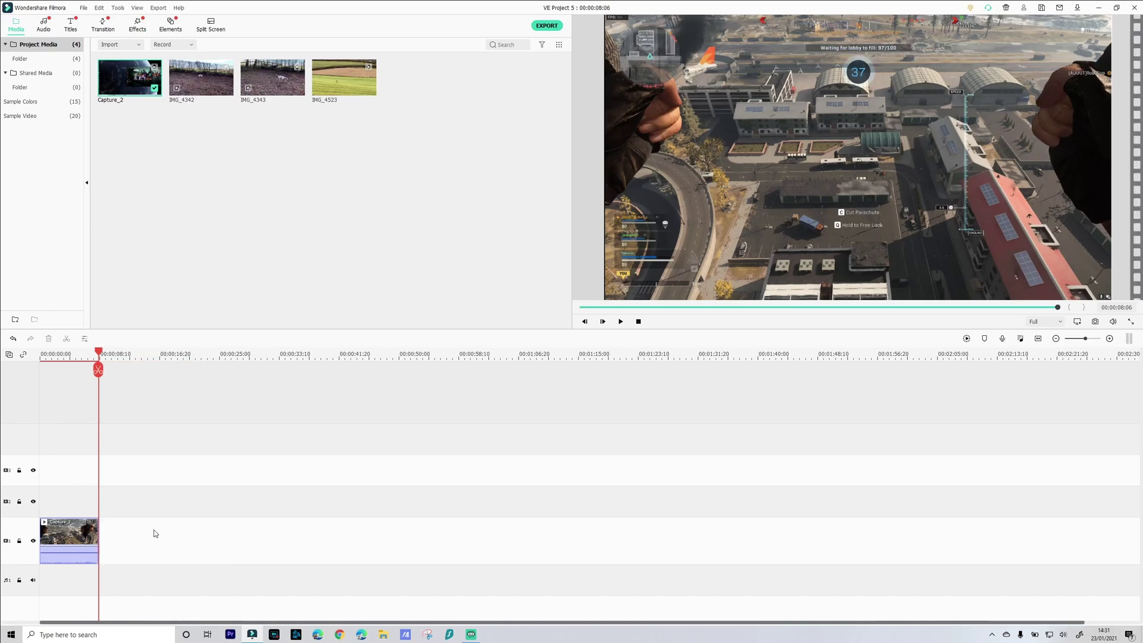
{"action": "left_click_drag", "start_coordinate": [99, 352], "coordinate": [26, 356]}
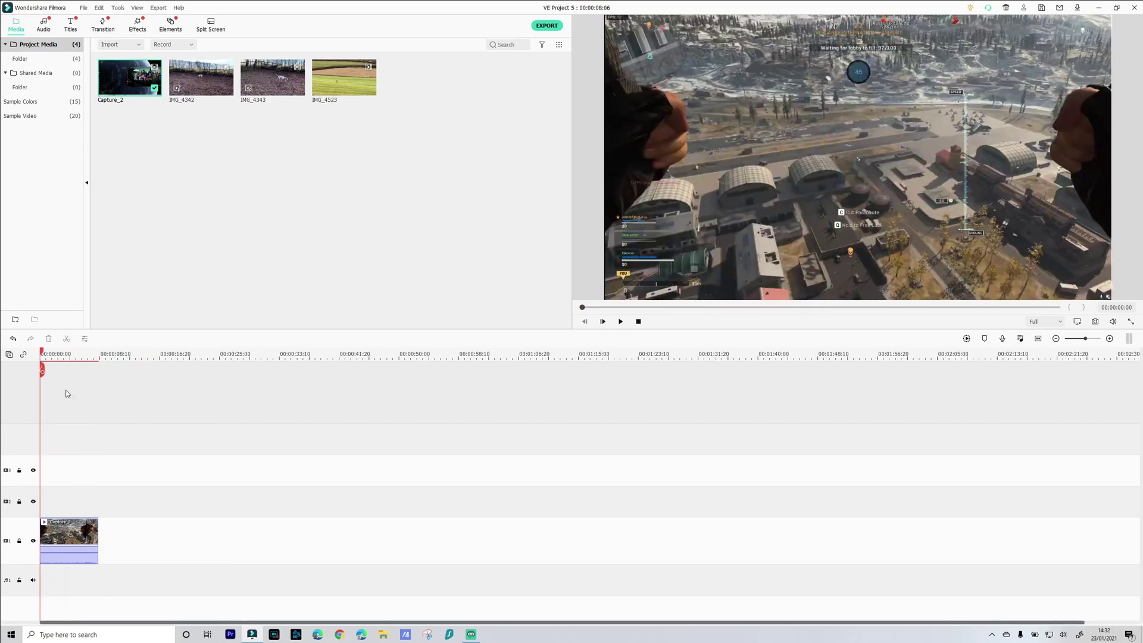
Motion-track the central hangar through Capture_2 with the tracking box resized around it
{"action": "left_click", "coordinate": [81, 529]}
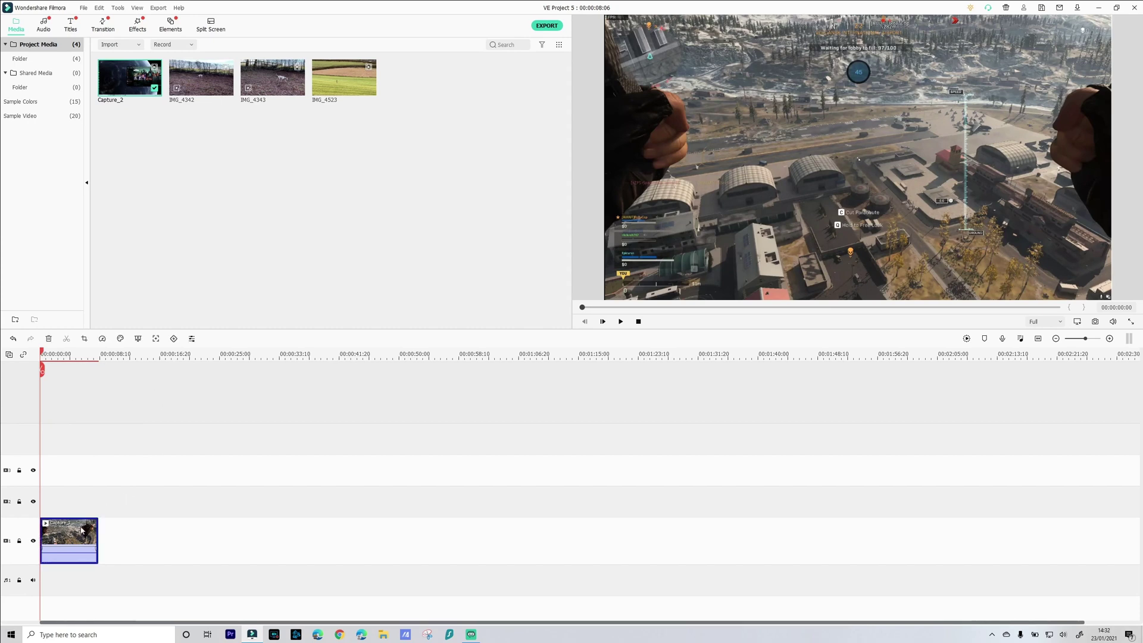
{"action": "left_click", "coordinate": [156, 338]}
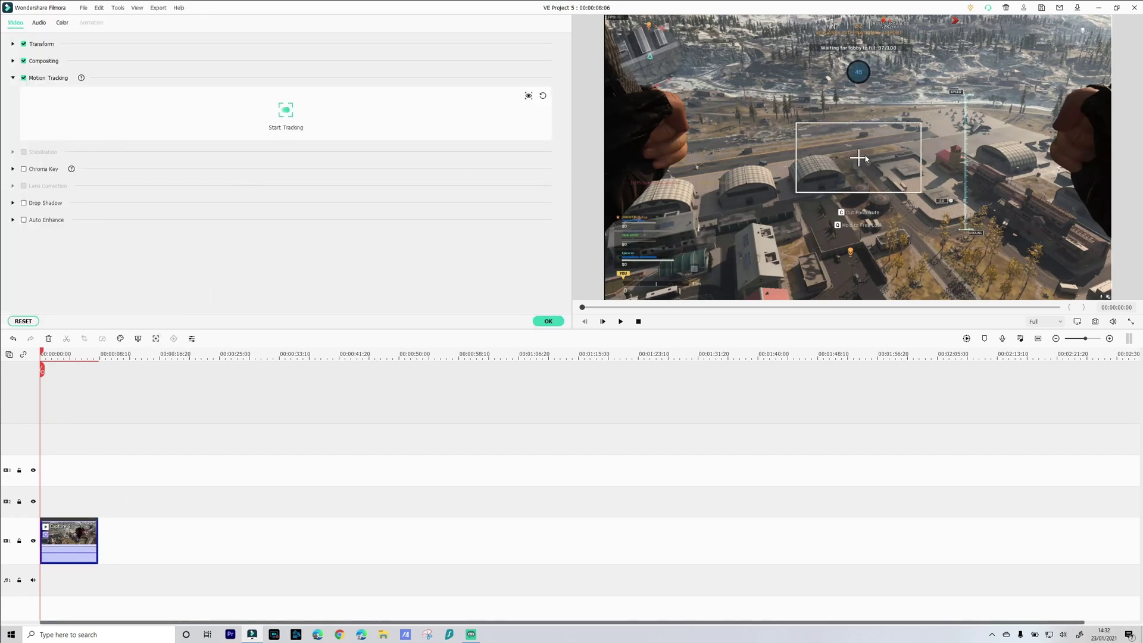
{"action": "left_click_drag", "start_coordinate": [866, 158], "coordinate": [754, 181]}
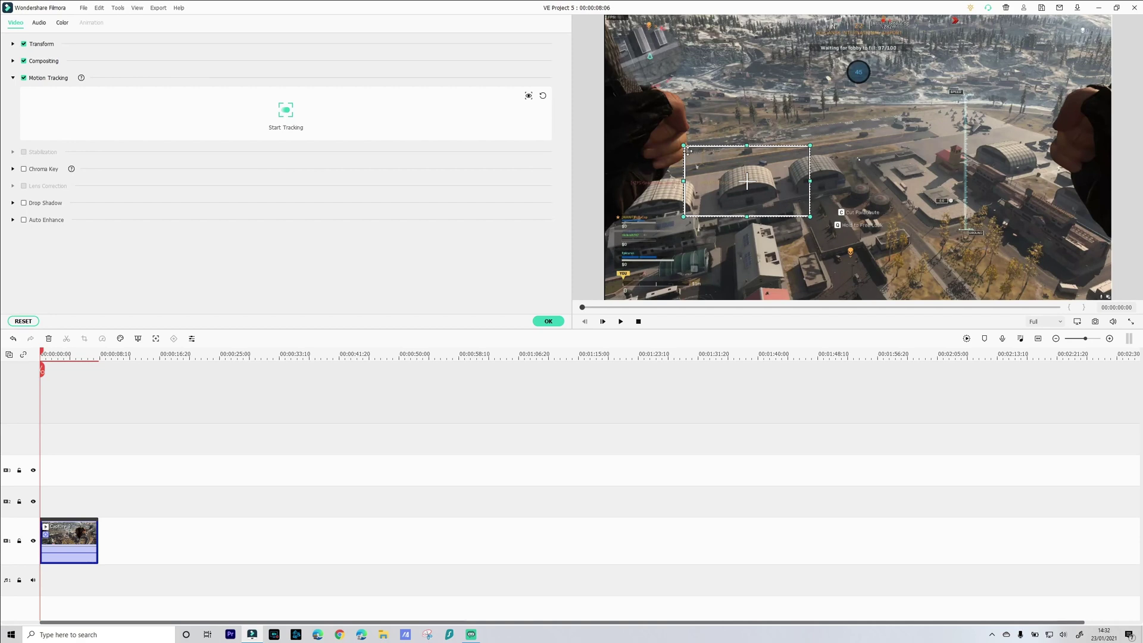
{"action": "left_click_drag", "start_coordinate": [692, 152], "coordinate": [769, 199]}
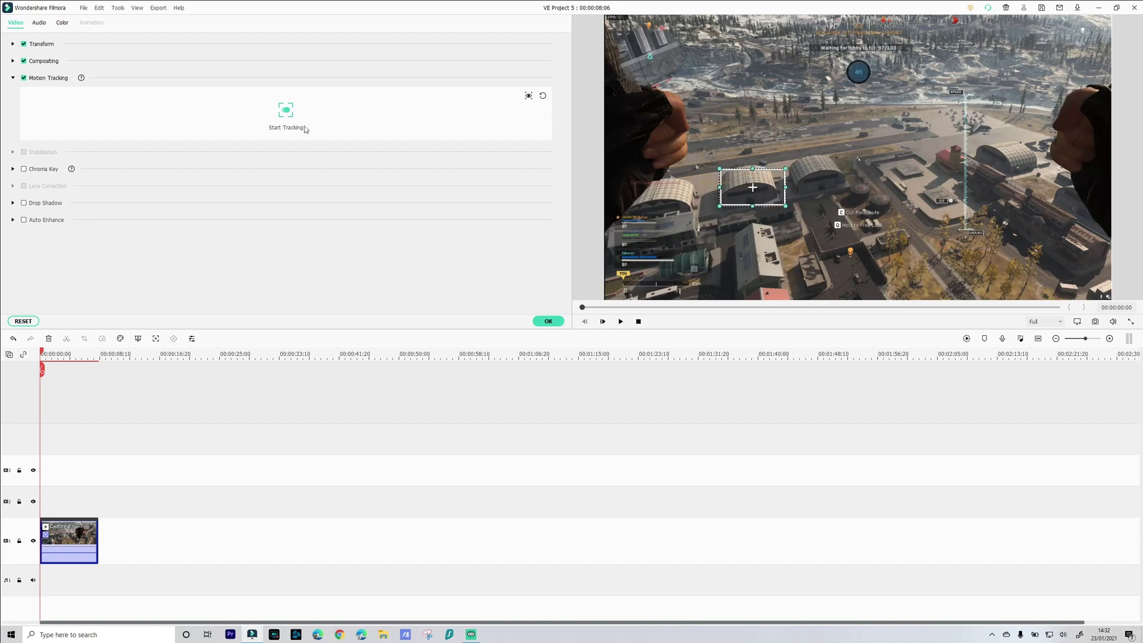
{"action": "left_click", "coordinate": [286, 111]}
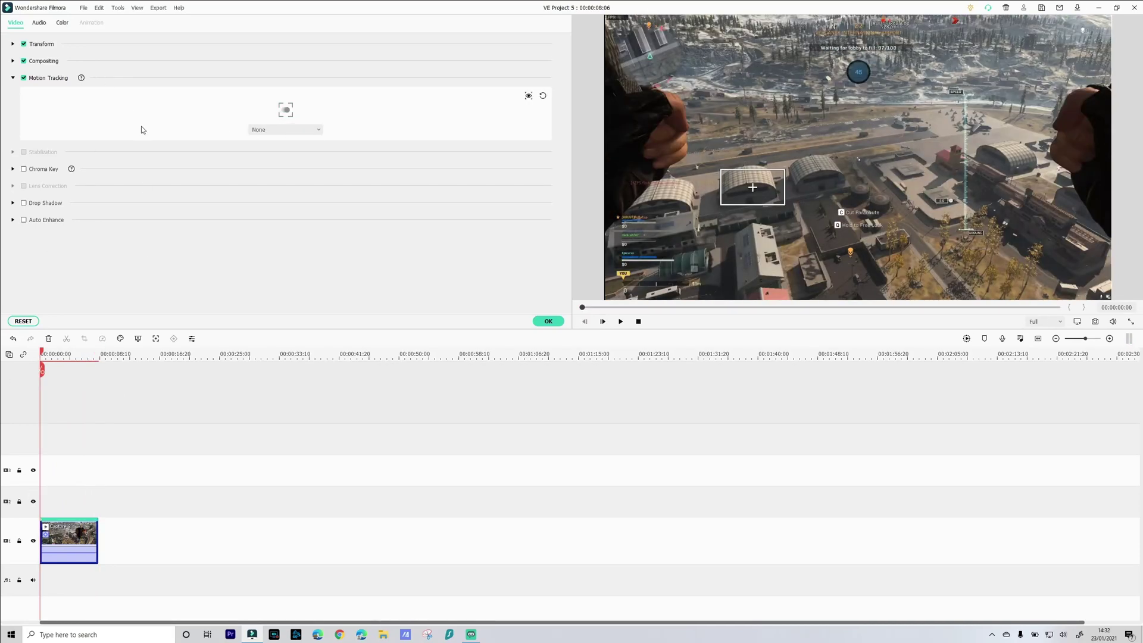
{"action": "left_click", "coordinate": [546, 321]}
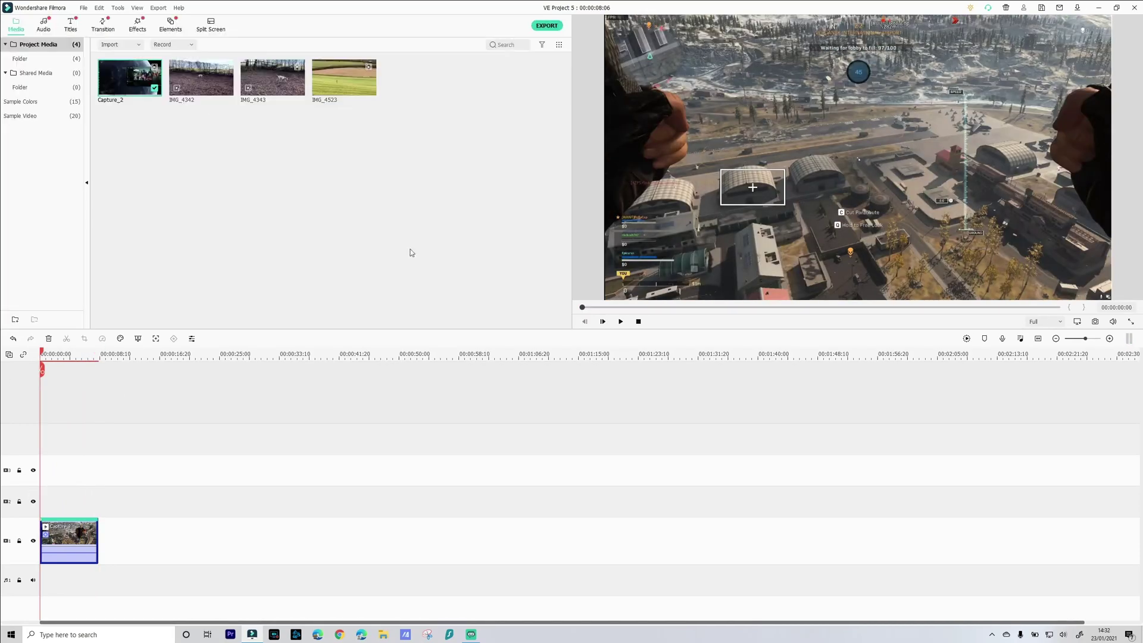
Add a Callout 4 title on track 2 spanning the full Capture_2 clip
{"action": "left_click", "coordinate": [71, 27]}
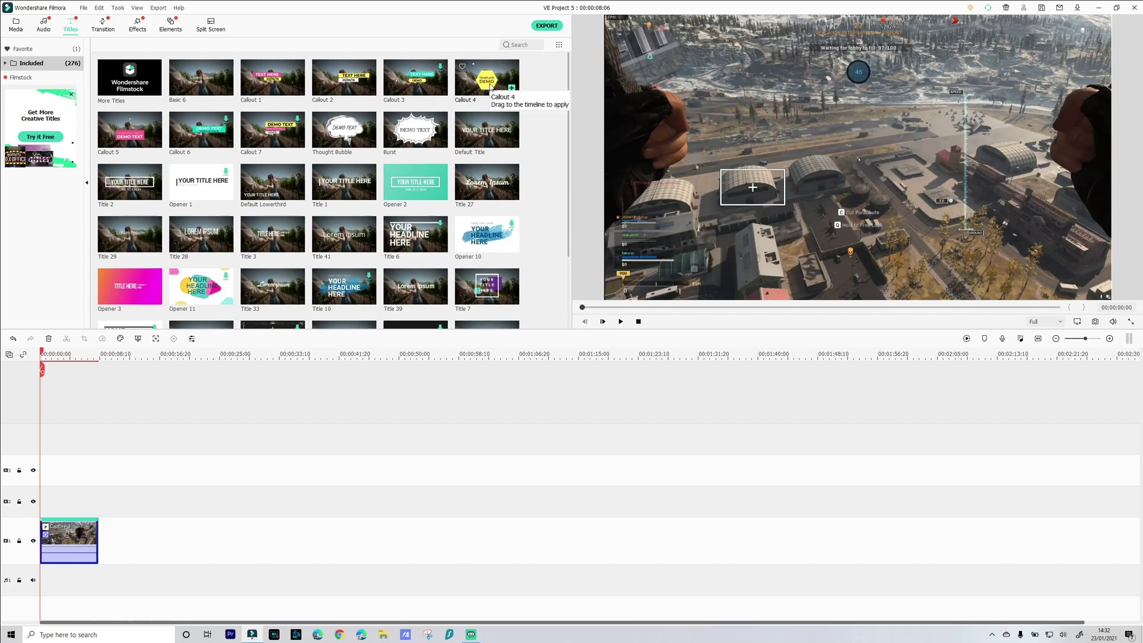
{"action": "left_click_drag", "start_coordinate": [492, 78], "coordinate": [46, 512]}
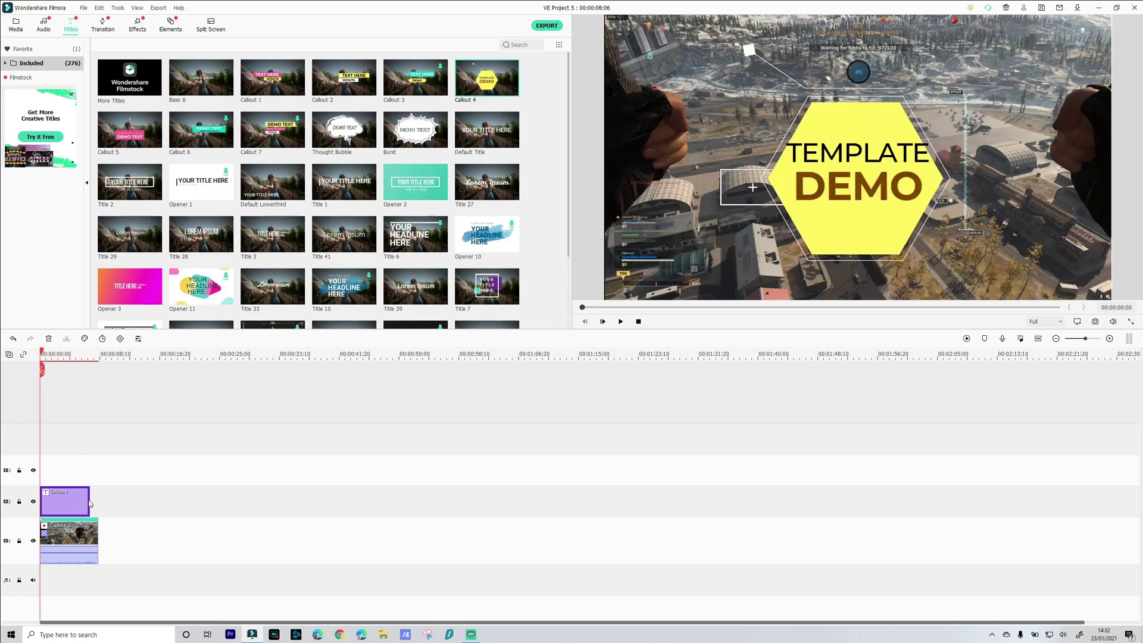
{"action": "left_click_drag", "start_coordinate": [90, 503], "coordinate": [104, 505]}
Shrink the callout's yellow hexagon and move it down below the central hangar
{"action": "left_click", "coordinate": [802, 106]}
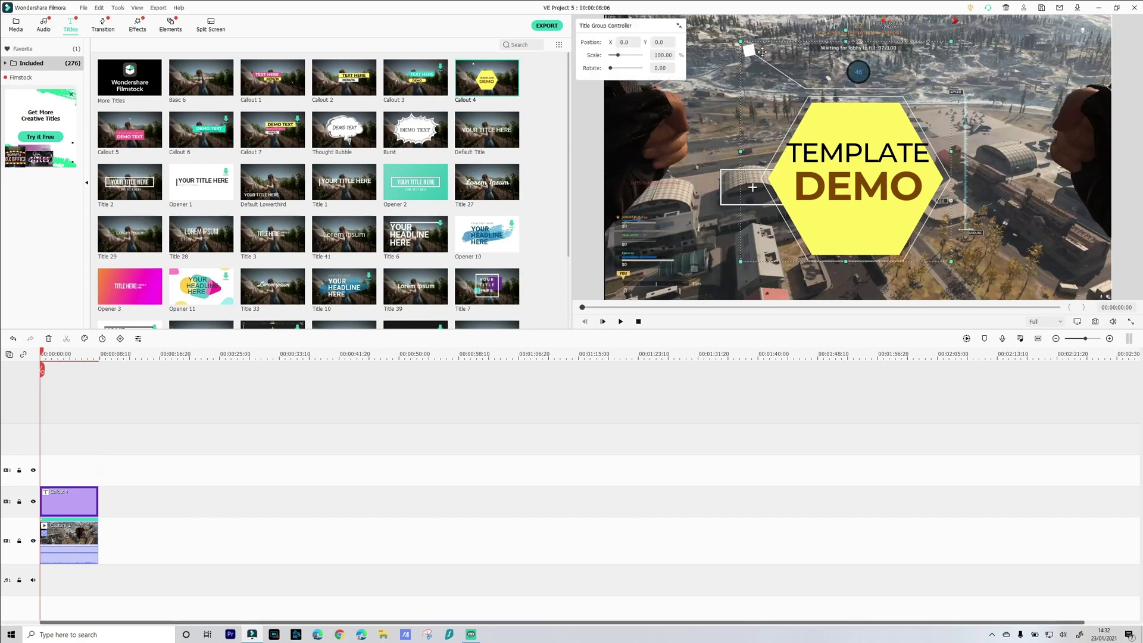
{"action": "left_click_drag", "start_coordinate": [741, 41], "coordinate": [850, 152]}
{"action": "left_click_drag", "start_coordinate": [880, 232], "coordinate": [802, 262]}
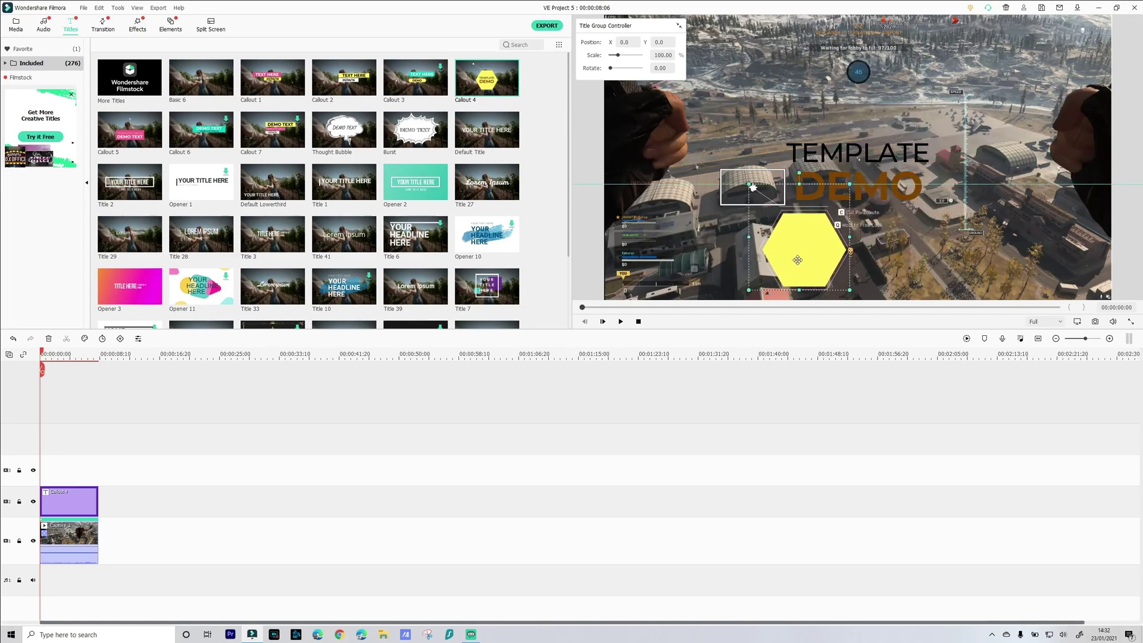
{"action": "left_click", "coordinate": [867, 183]}
Change the callout text to 'Main Hanger', removing DEMO, and apply blue Text style 22
{"action": "double_click", "coordinate": [870, 185]}
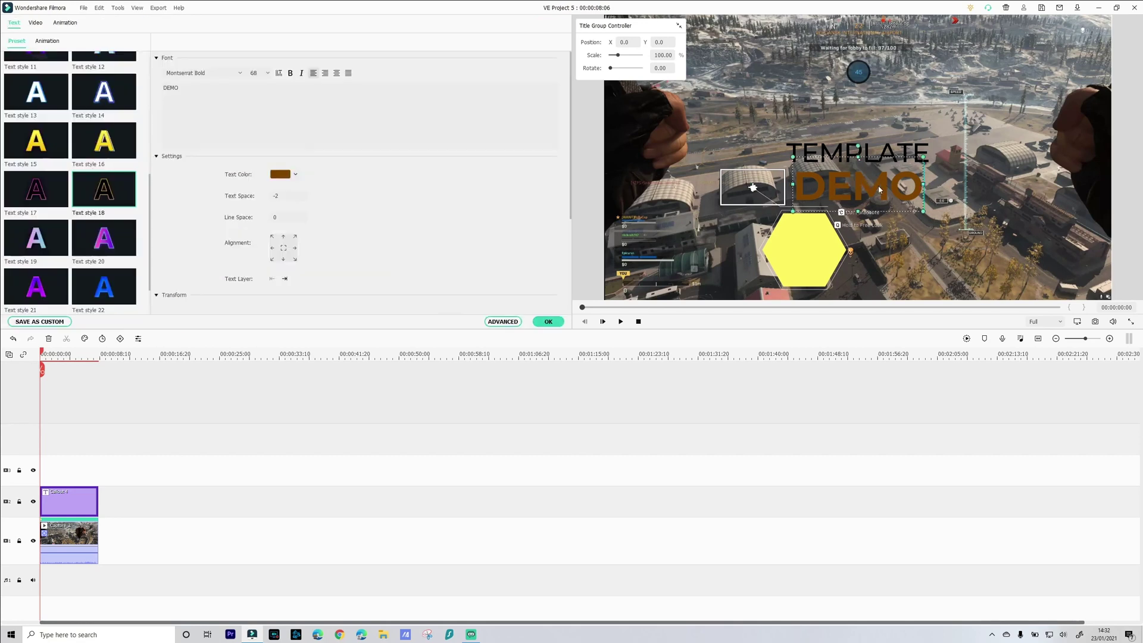
{"action": "double_click", "coordinate": [184, 94]}
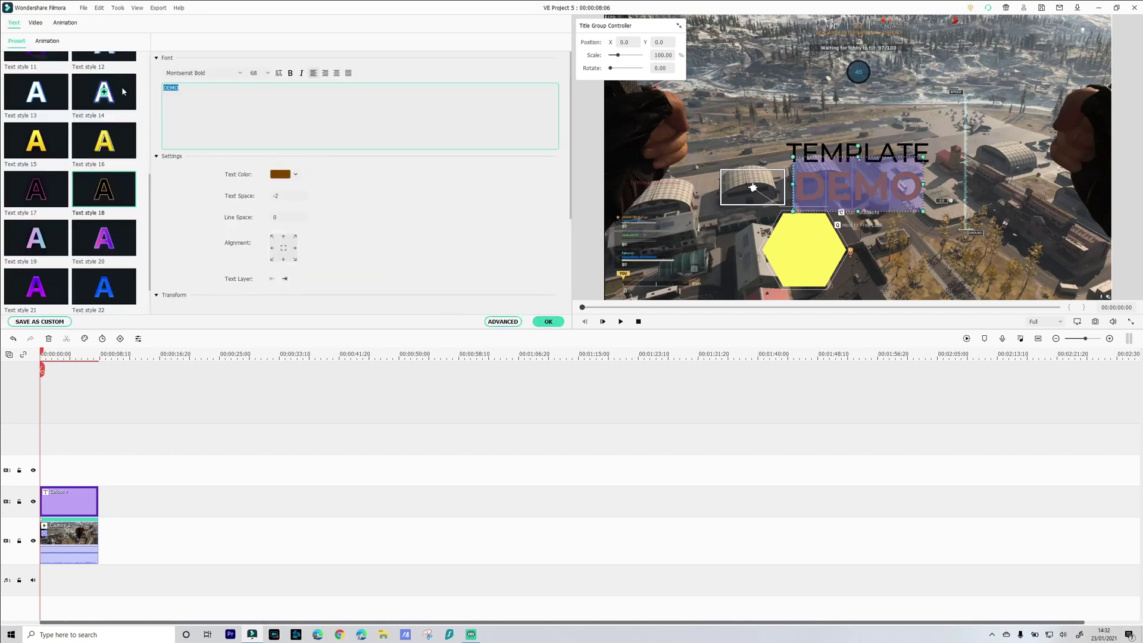
{"action": "key", "text": "BackSpace"}
{"action": "left_click", "coordinate": [826, 158]}
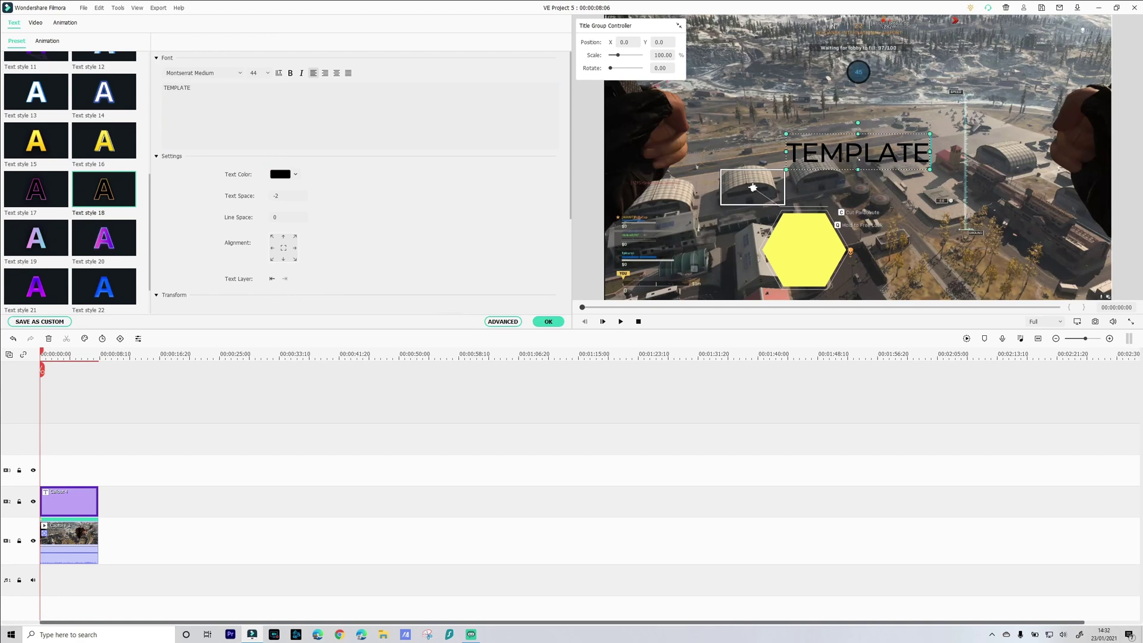
{"action": "left_click_drag", "start_coordinate": [190, 88], "coordinate": [131, 84]}
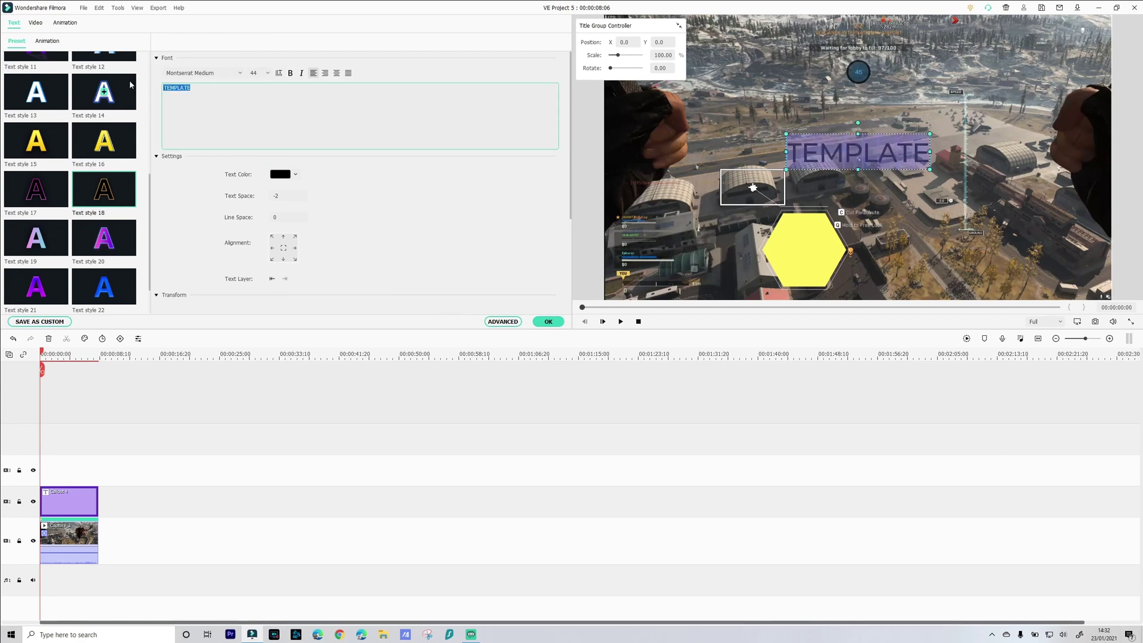
{"action": "type", "text": "Main H"}
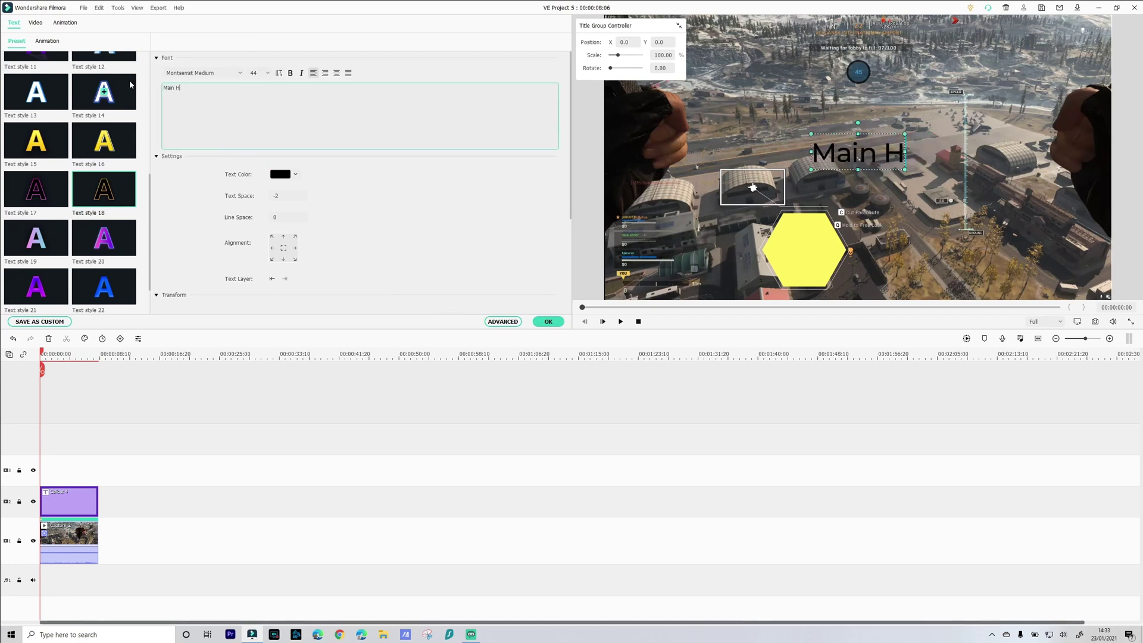
{"action": "type", "text": "anger"}
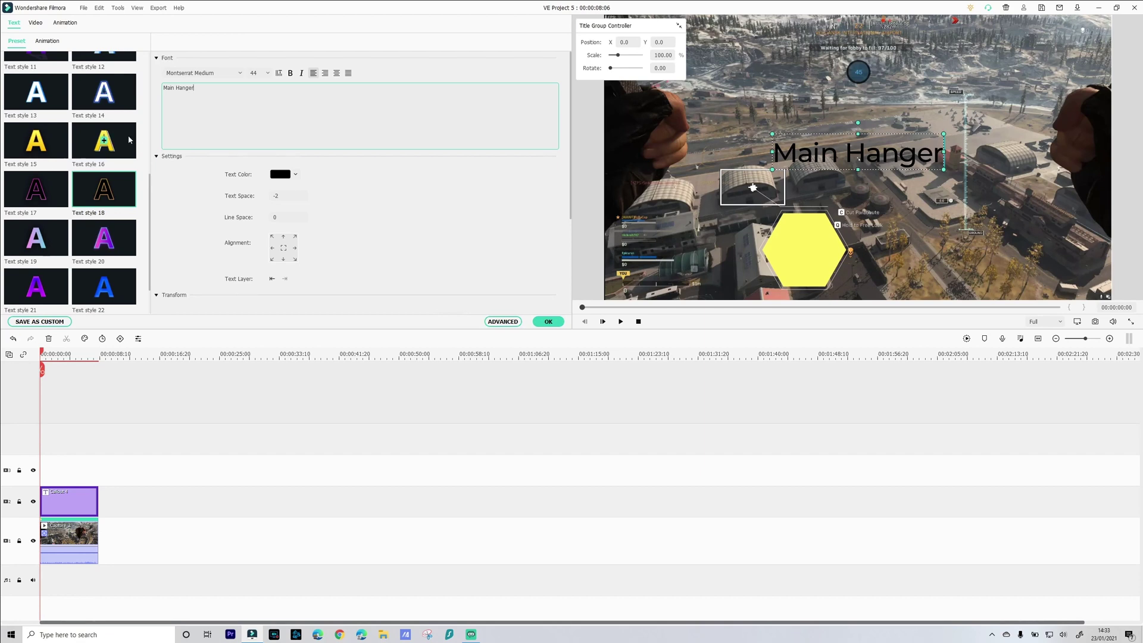
{"action": "left_click", "coordinate": [117, 290]}
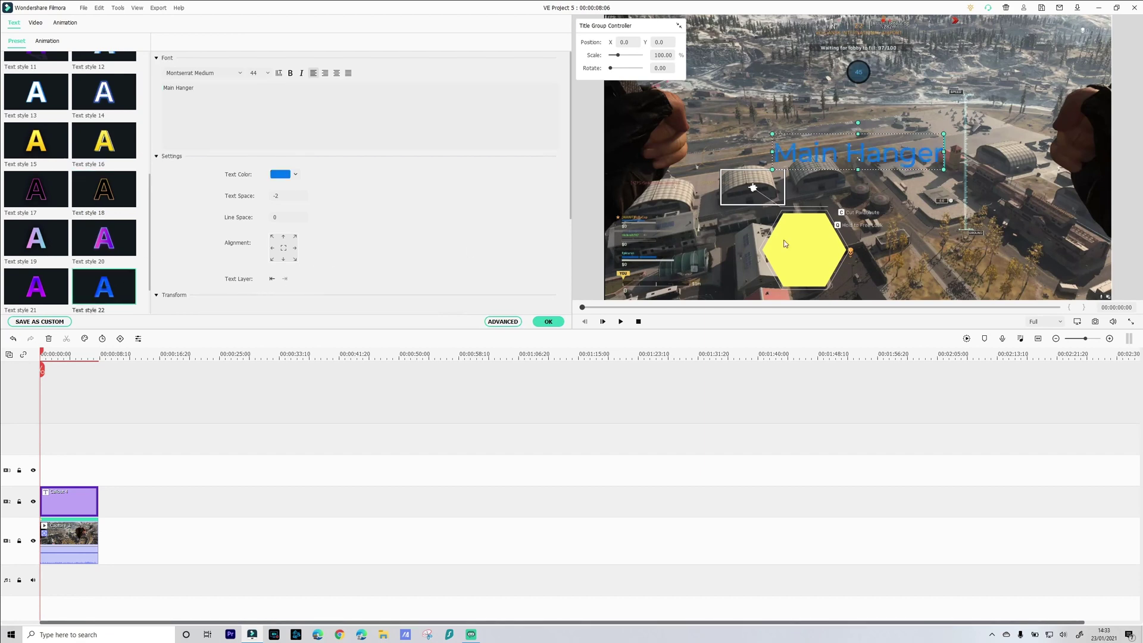
Resize and centre the Main Hanger text so it fits inside the yellow hexagon
{"action": "left_click_drag", "start_coordinate": [866, 154], "coordinate": [827, 225]}
{"action": "left_click_drag", "start_coordinate": [813, 148], "coordinate": [772, 244]}
{"action": "left_click_drag", "start_coordinate": [898, 245], "coordinate": [814, 253]}
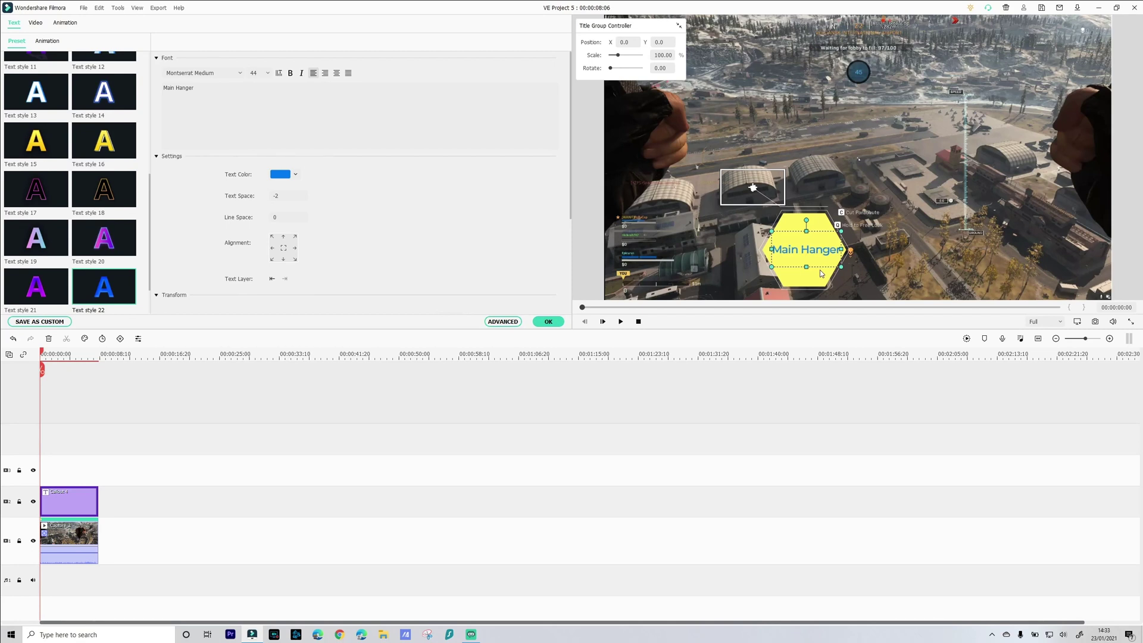
Attach the Callout 4 title to the hangar's motion track and play the footage back
{"action": "left_click", "coordinate": [79, 553]}
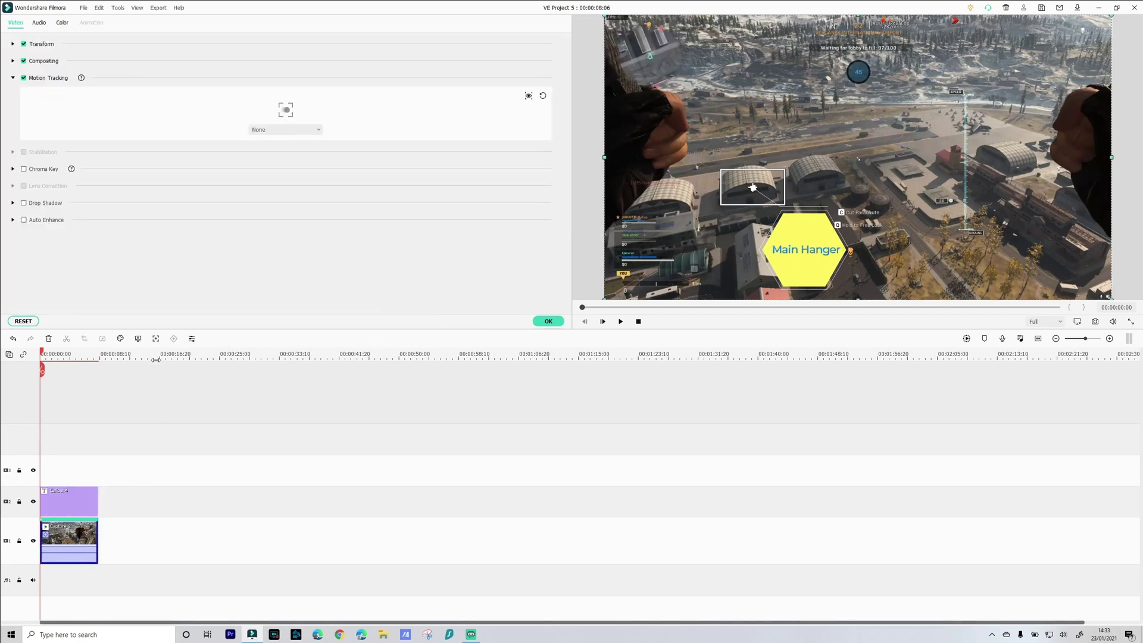
{"action": "left_click", "coordinate": [300, 129]}
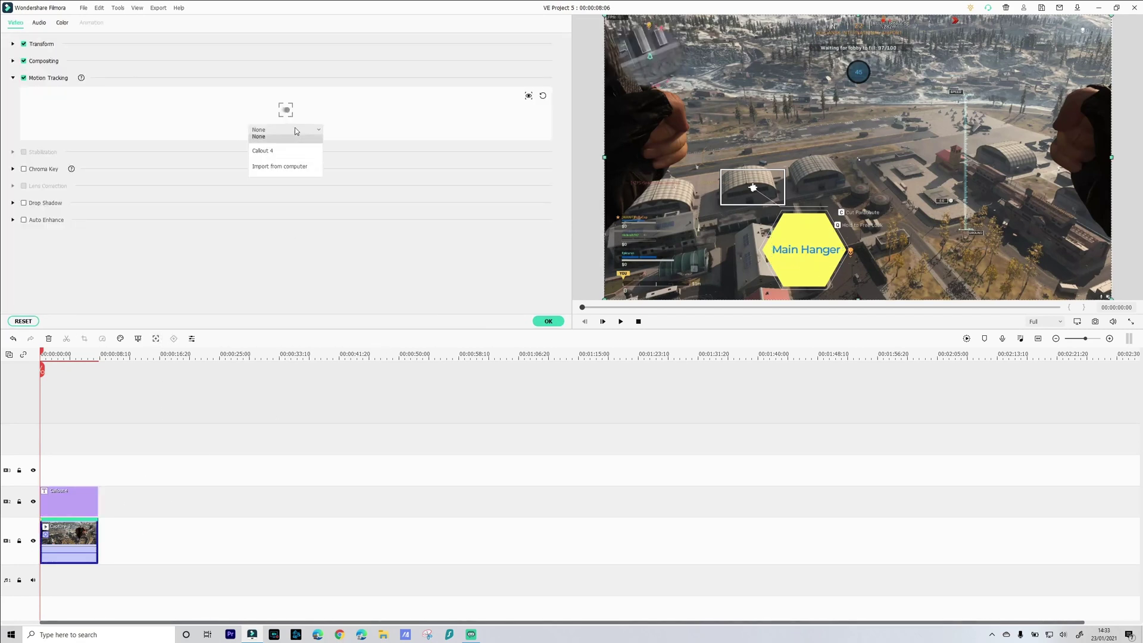
{"action": "left_click", "coordinate": [271, 162]}
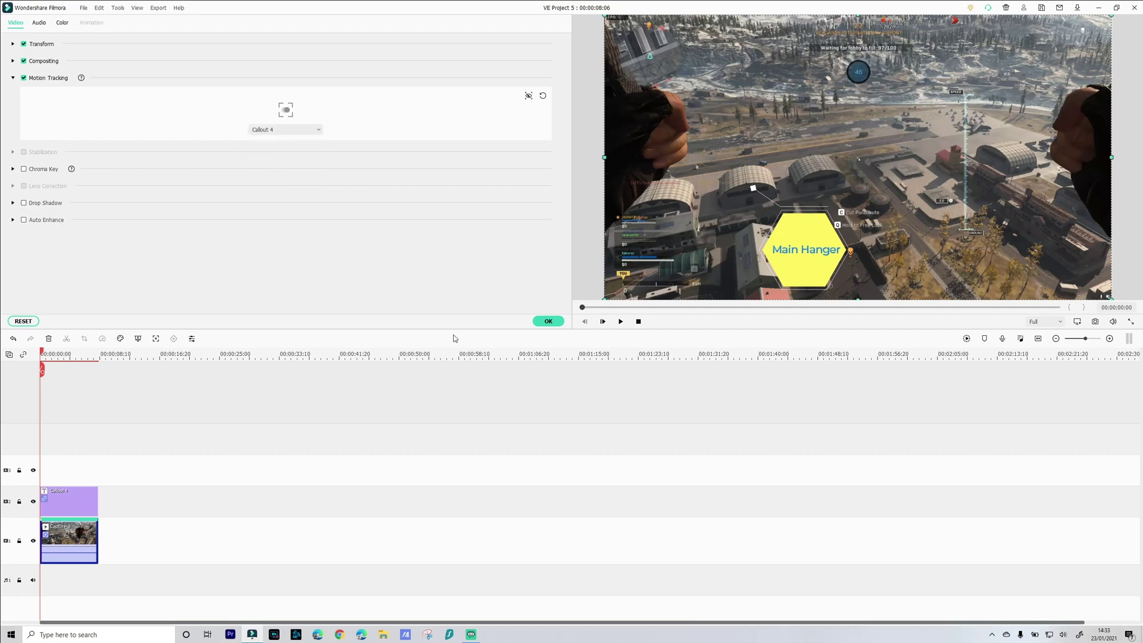
{"action": "left_click", "coordinate": [550, 323]}
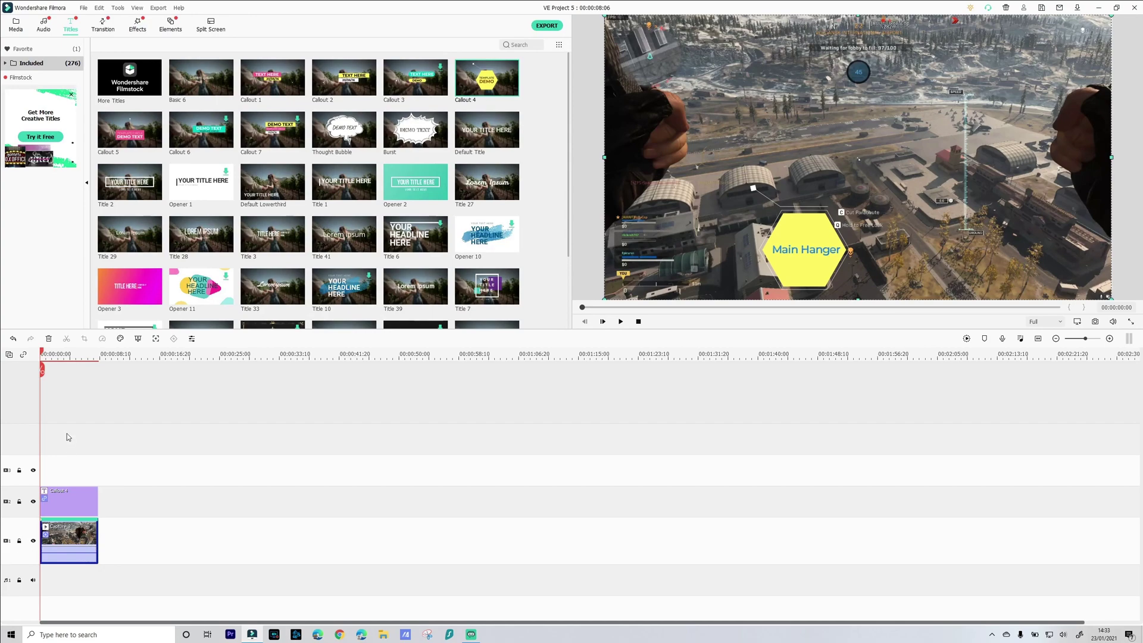
{"action": "key", "text": "space"}
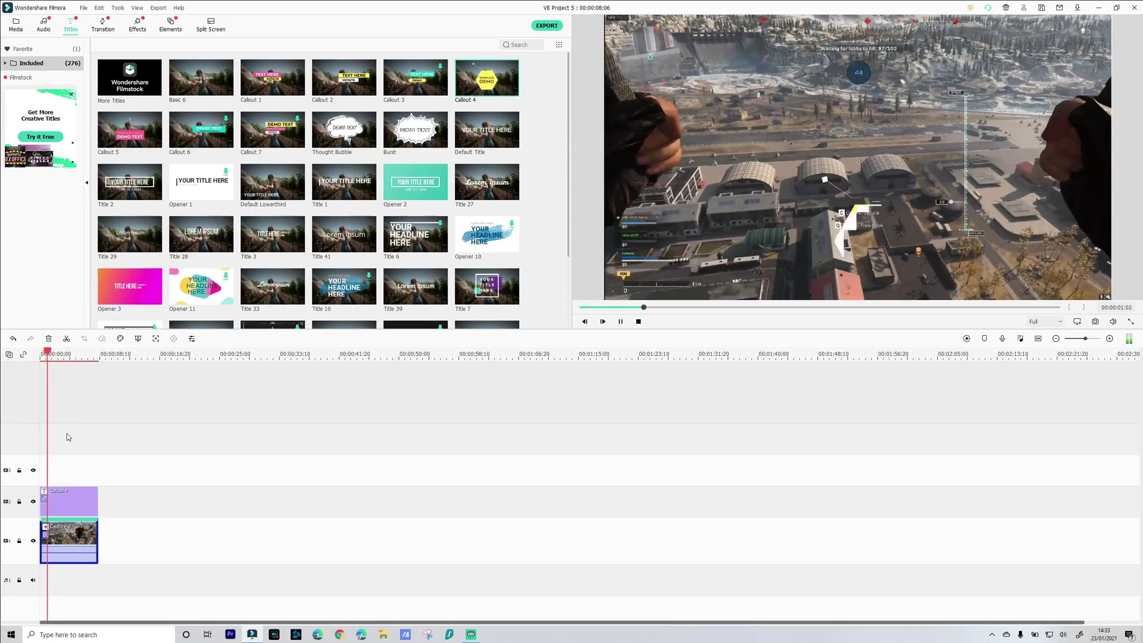